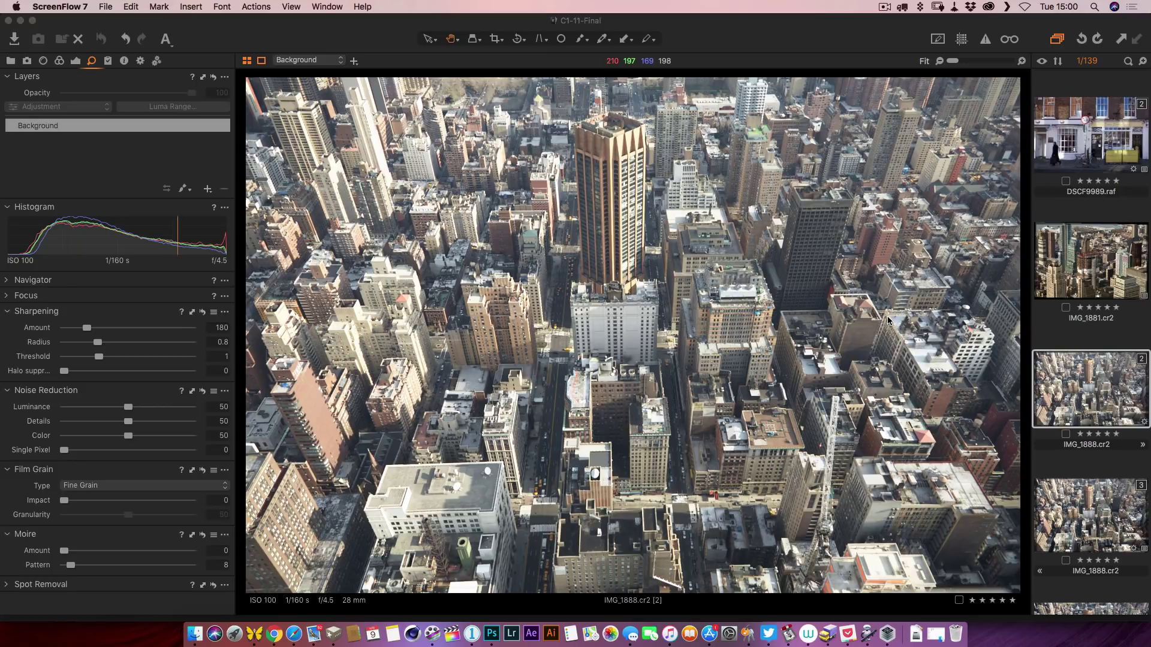
- Show the Edit With editors list for the IMG_1888 filmstrip thumbnail
right_click(1079, 380)
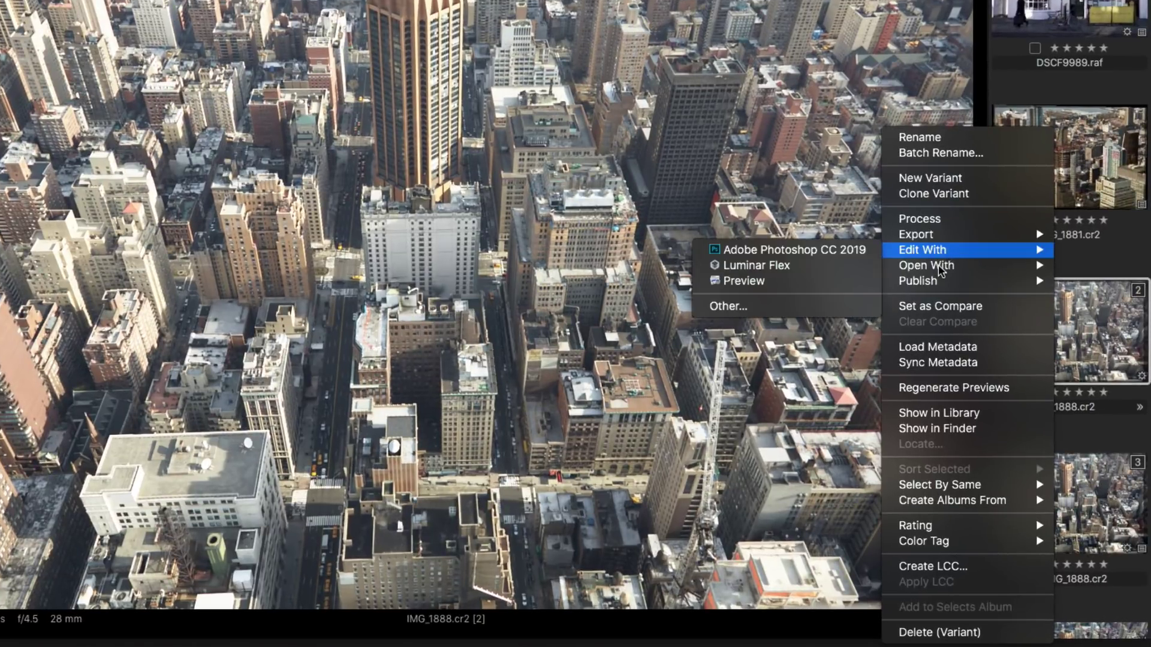
mouse_move(983, 329)
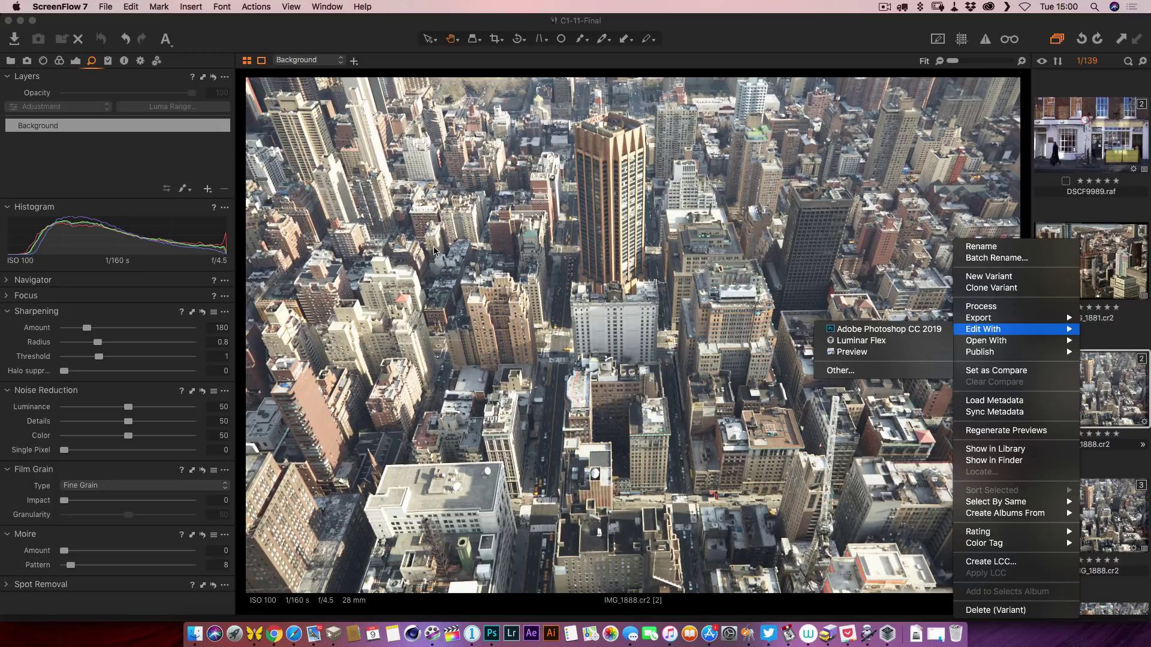
- Tick Luminar Flex under Allowed applications in the Plugins preferences
key(Escape)
click(81, 7)
click(206, 82)
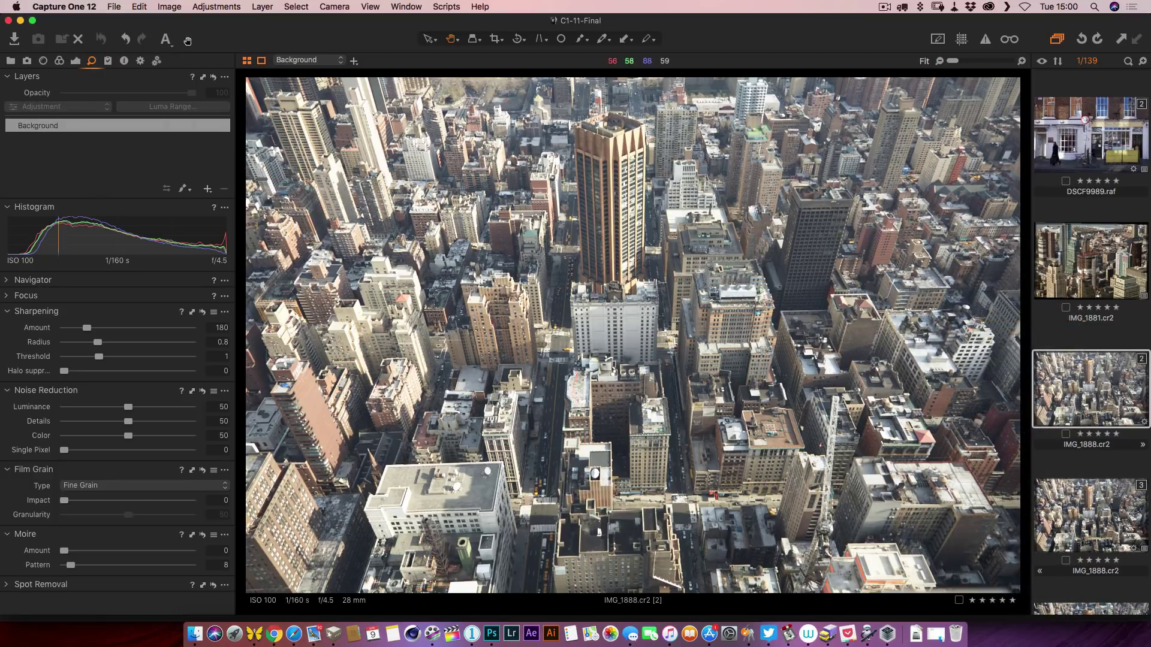
click(64, 7)
click(65, 41)
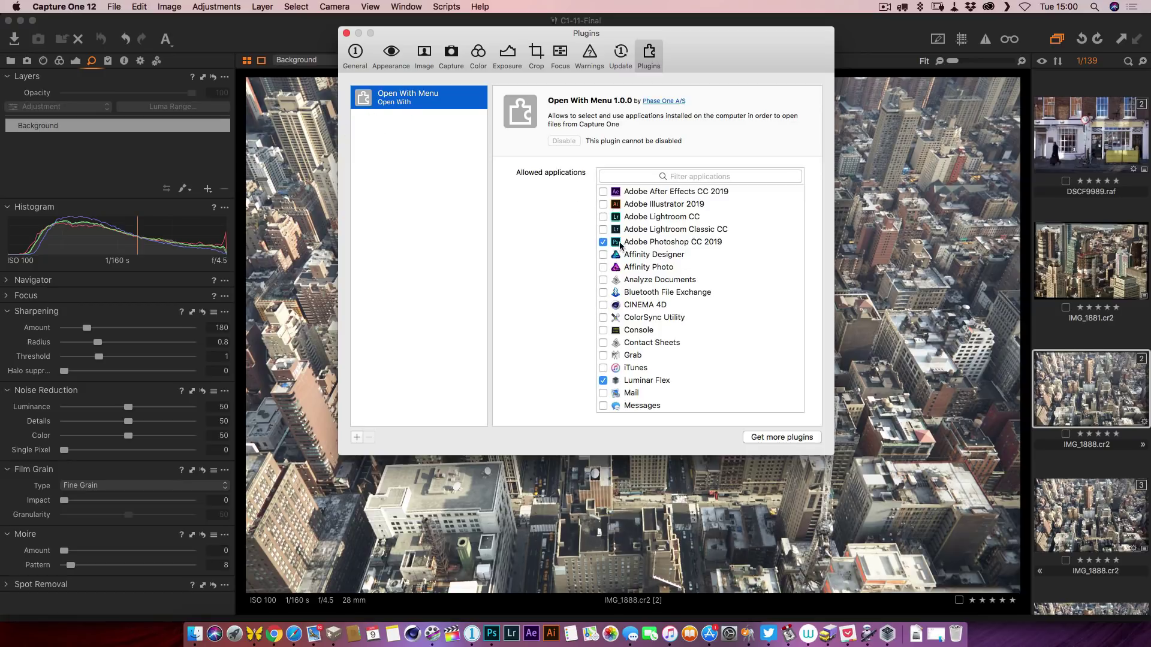
scroll(650, 275, down, 5)
scroll(651, 275, up, 5)
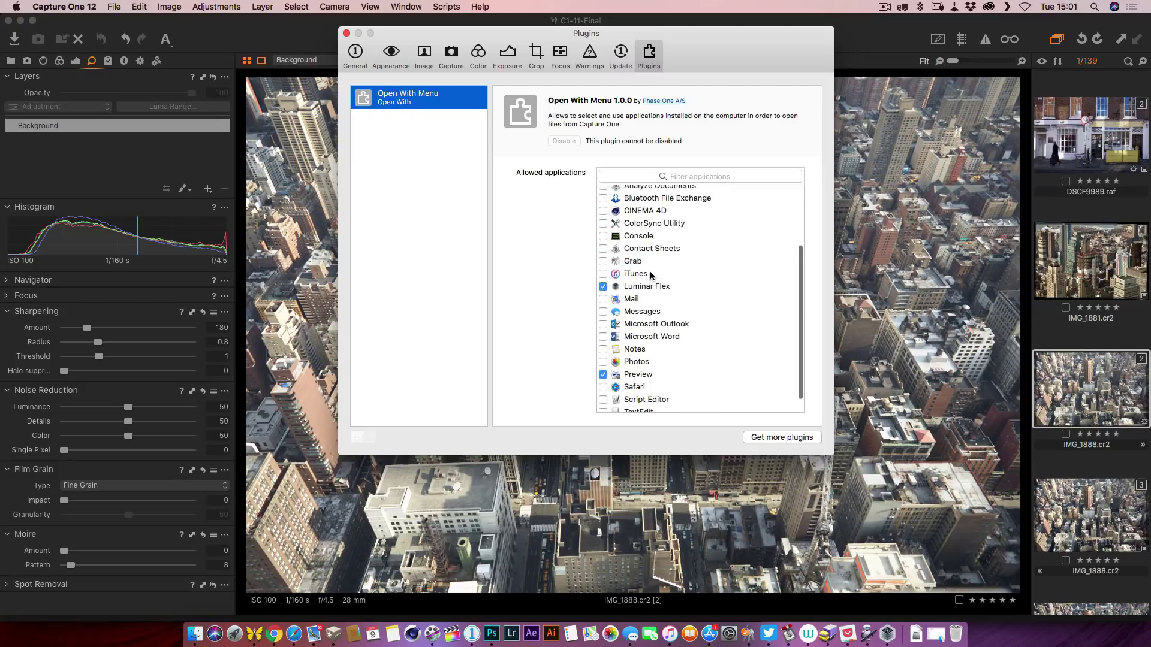
click(603, 287)
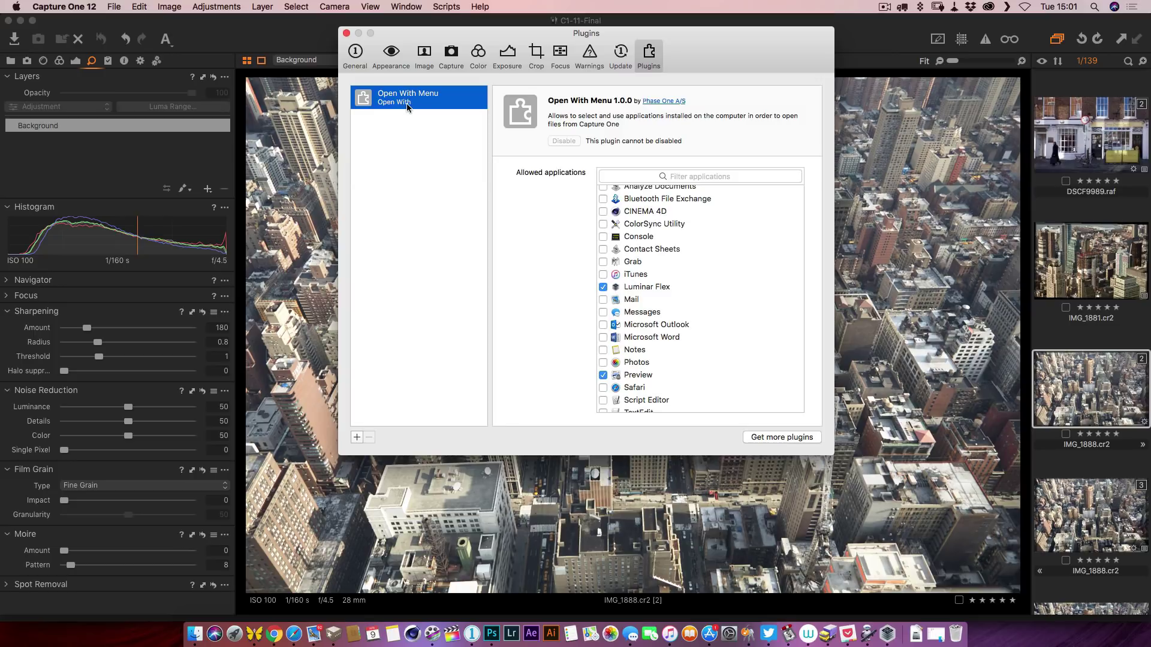
- Send IMG_1888 to Luminar Flex as a PSD, 16 bit Adobe RGB, 300 px/in
click(346, 34)
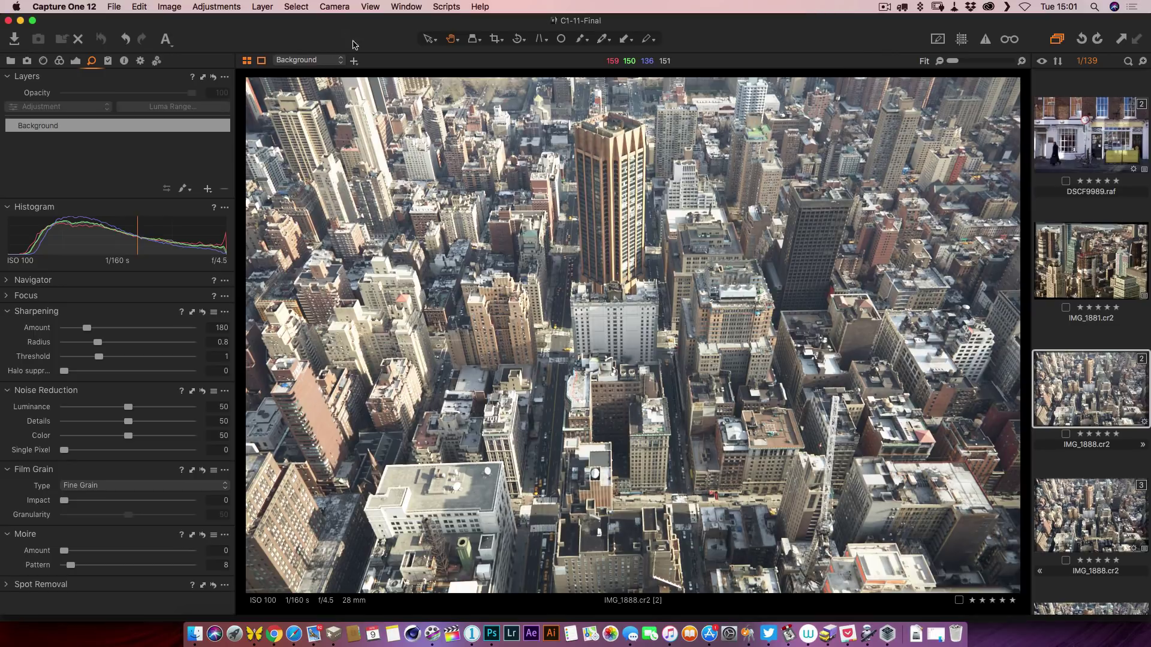
right_click(1084, 401)
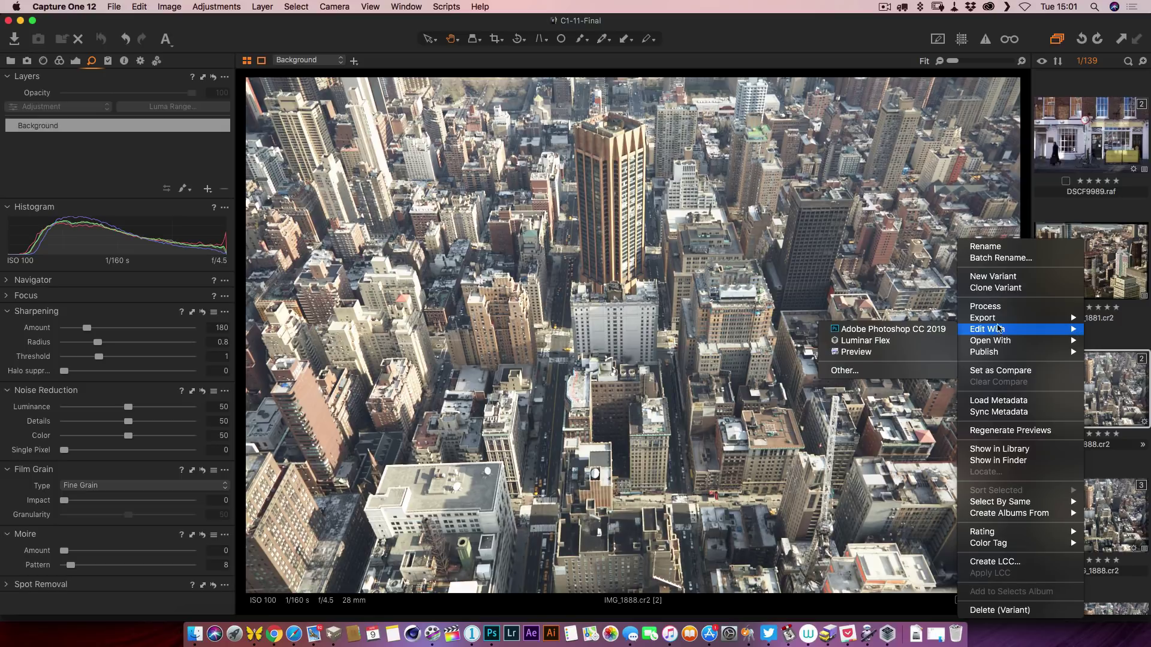
click(887, 343)
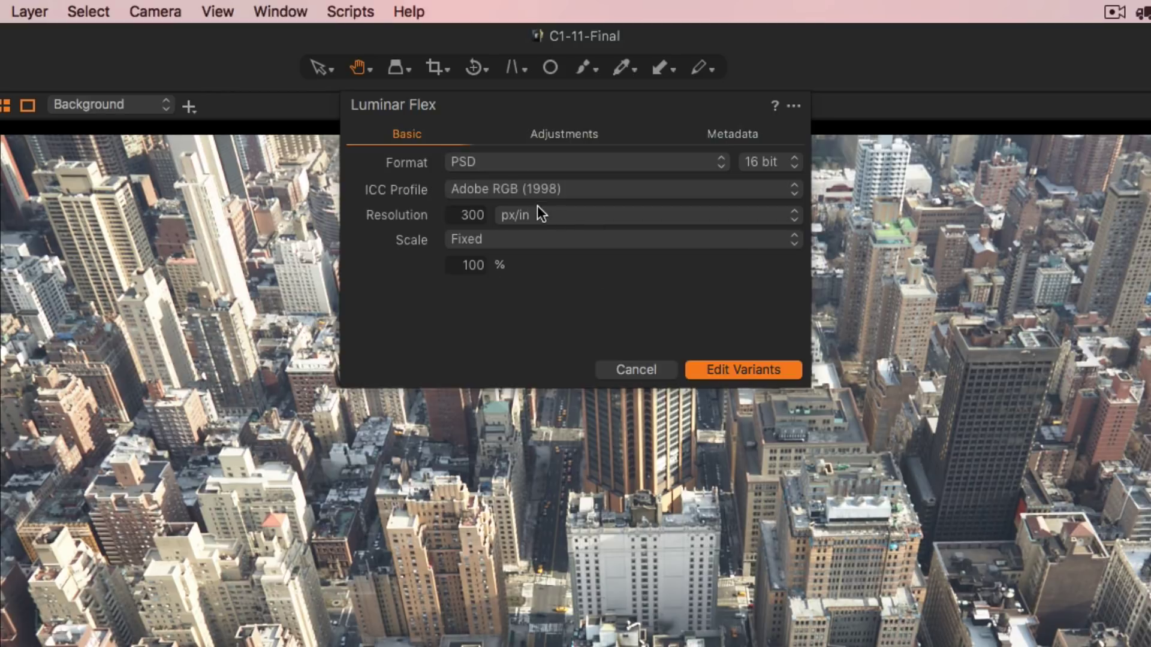
click(728, 370)
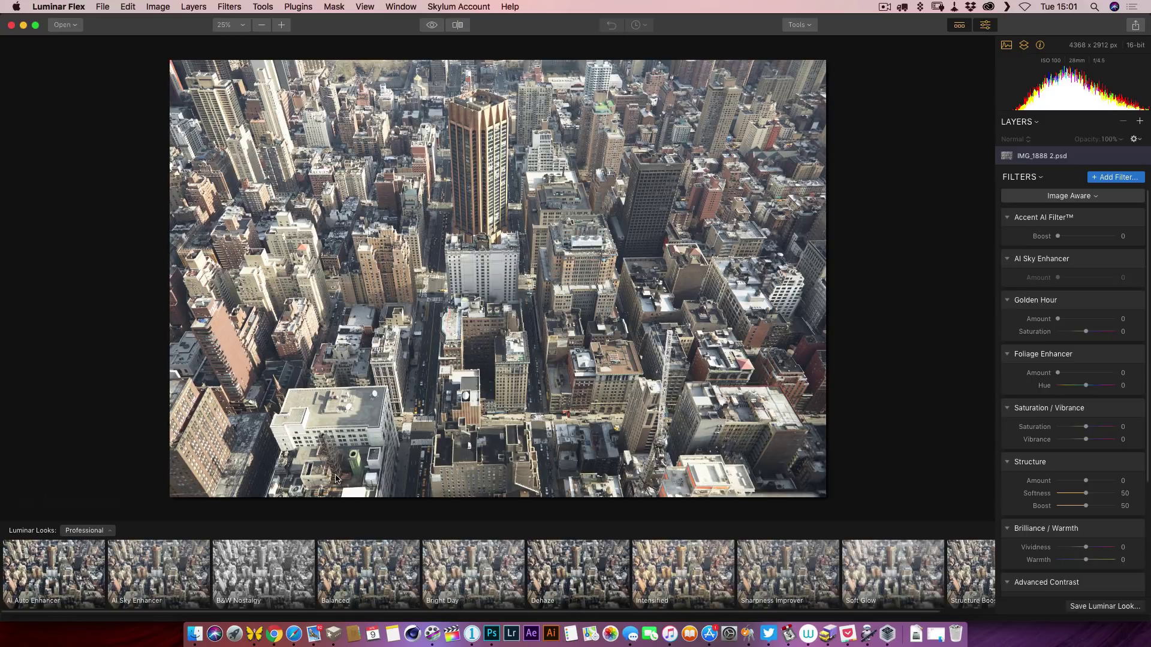
- Apply the AI Auto Enhancer look from the Luminar Looks strip to IMG_1888
click(79, 556)
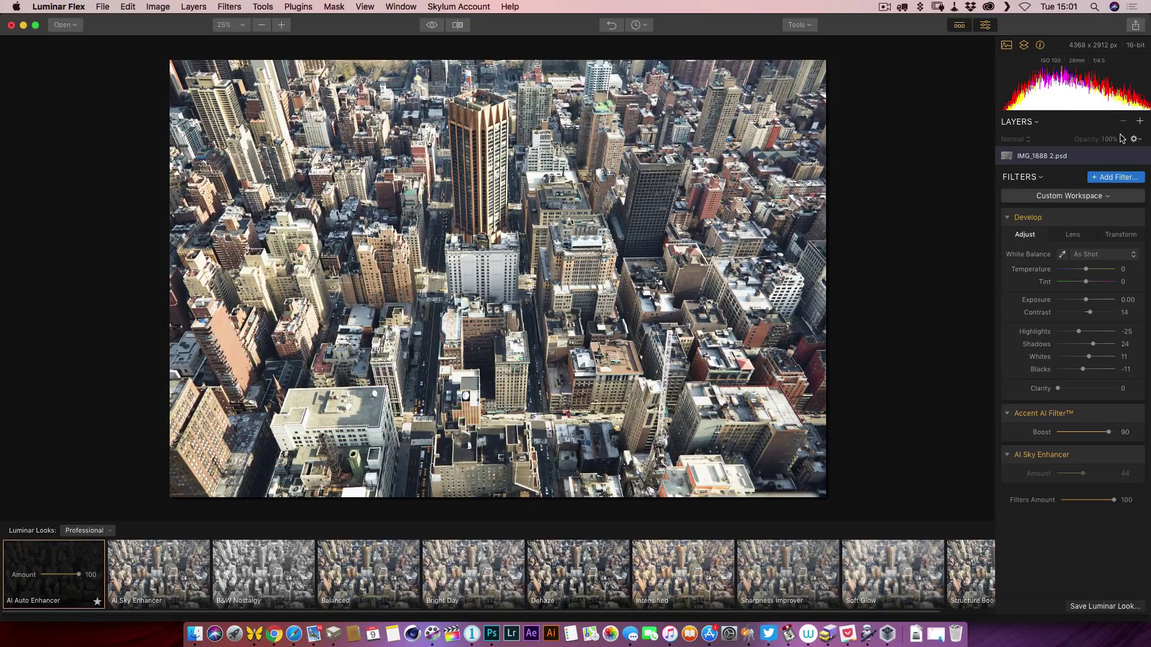
click(1139, 122)
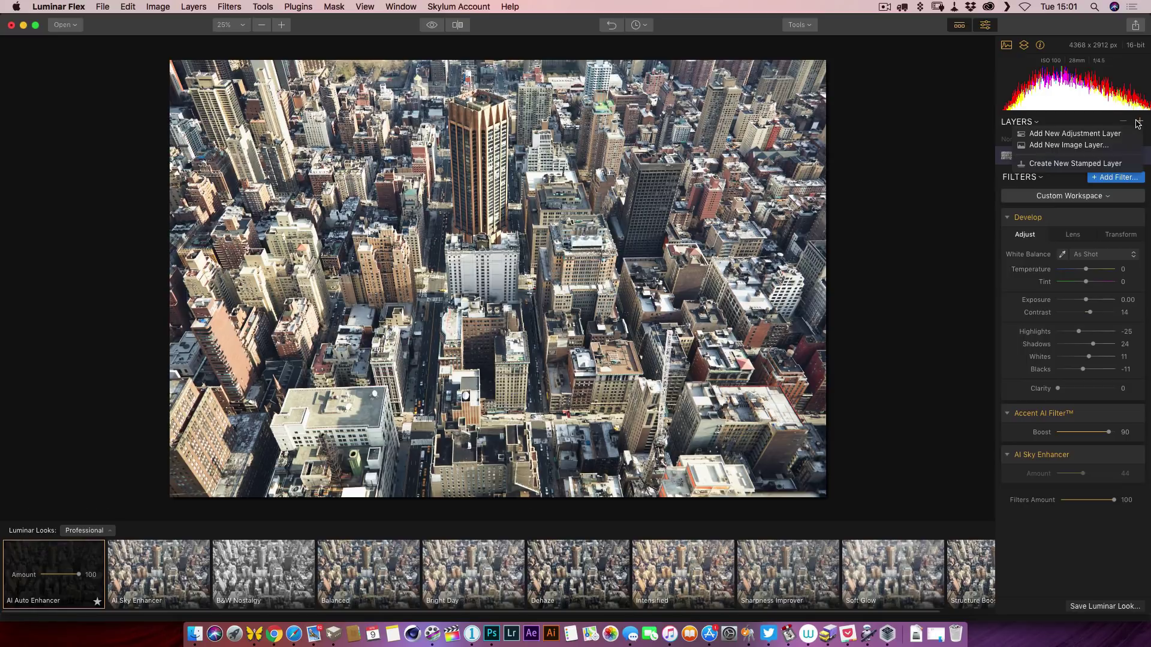
- Add an adjustment layer with the Dehaze look and toggle the before/after preview
click(1108, 134)
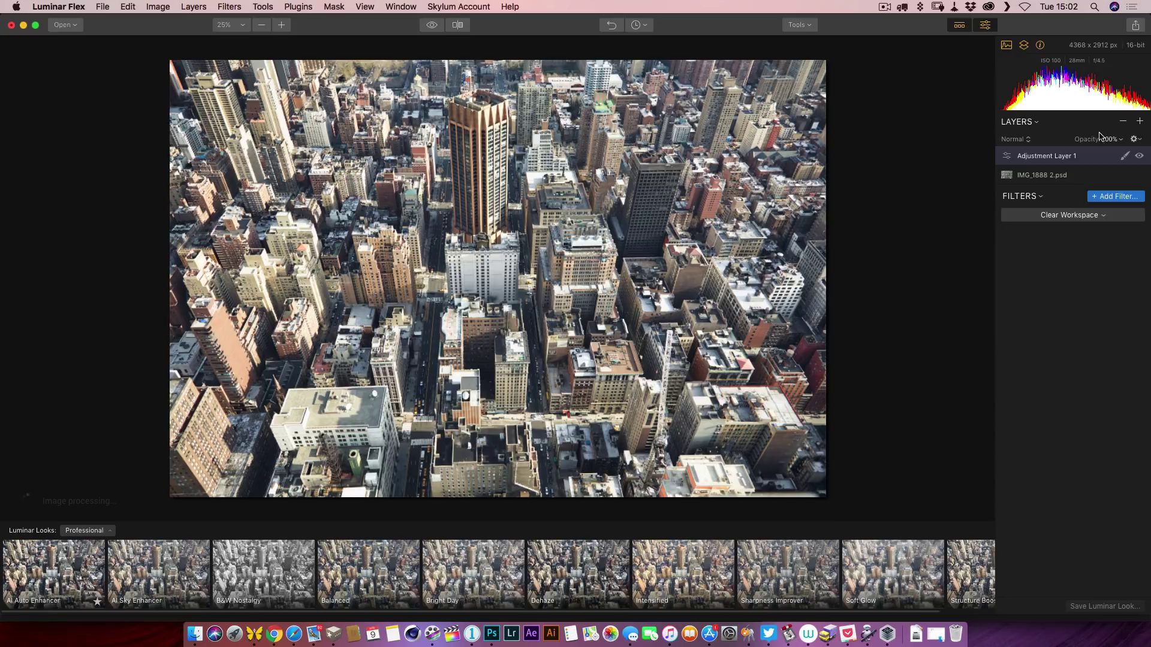
click(598, 551)
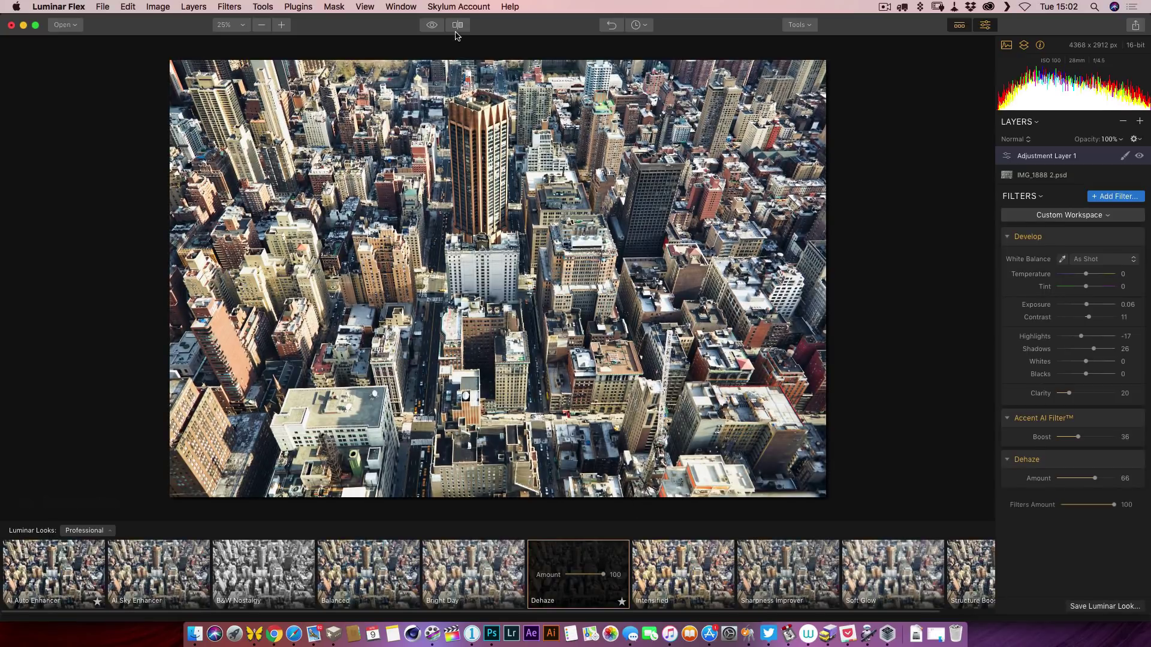
click(429, 26)
click(429, 26)
- Check the File > Export save options, then switch back to Capture One 12
click(101, 6)
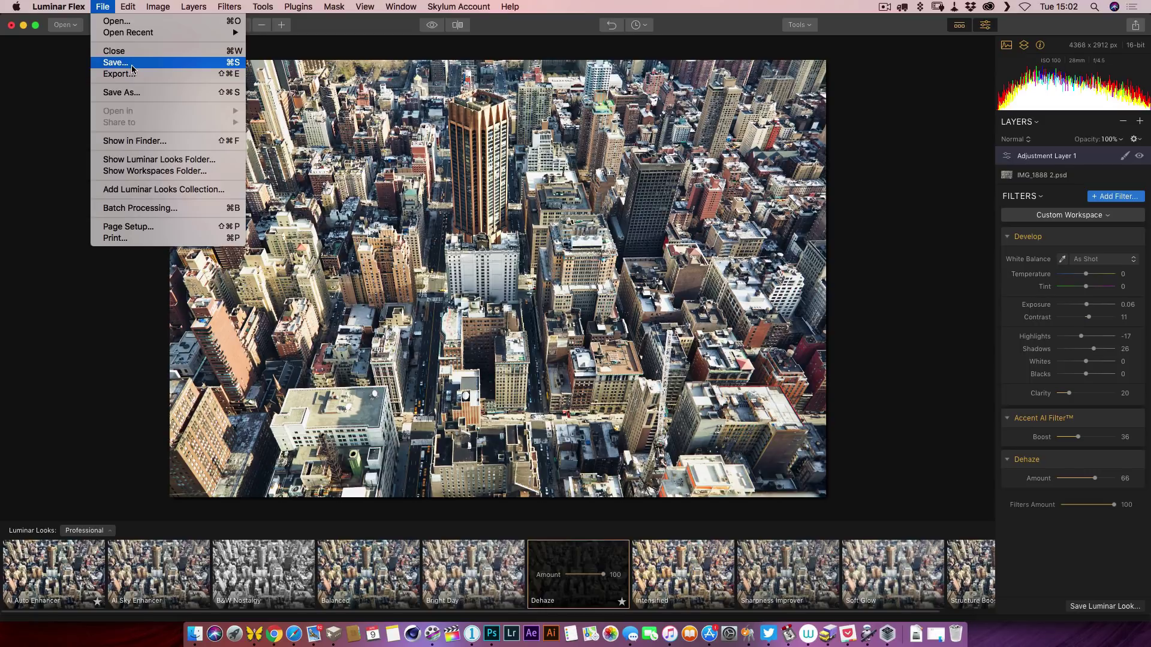
click(100, 5)
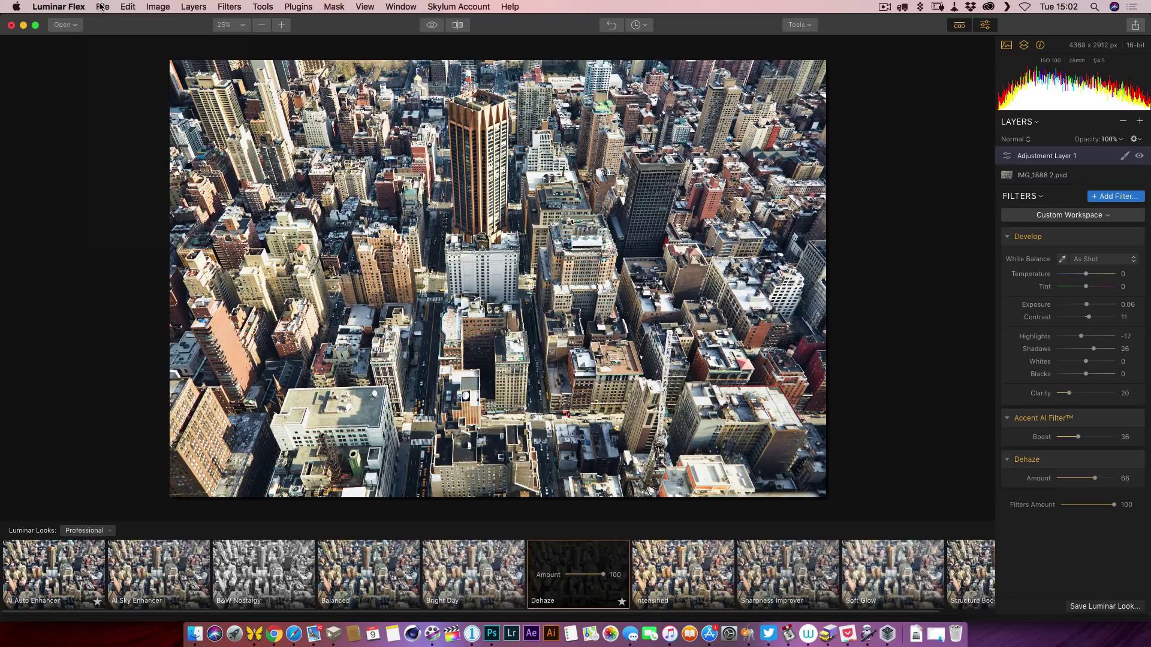
click(101, 5)
click(118, 73)
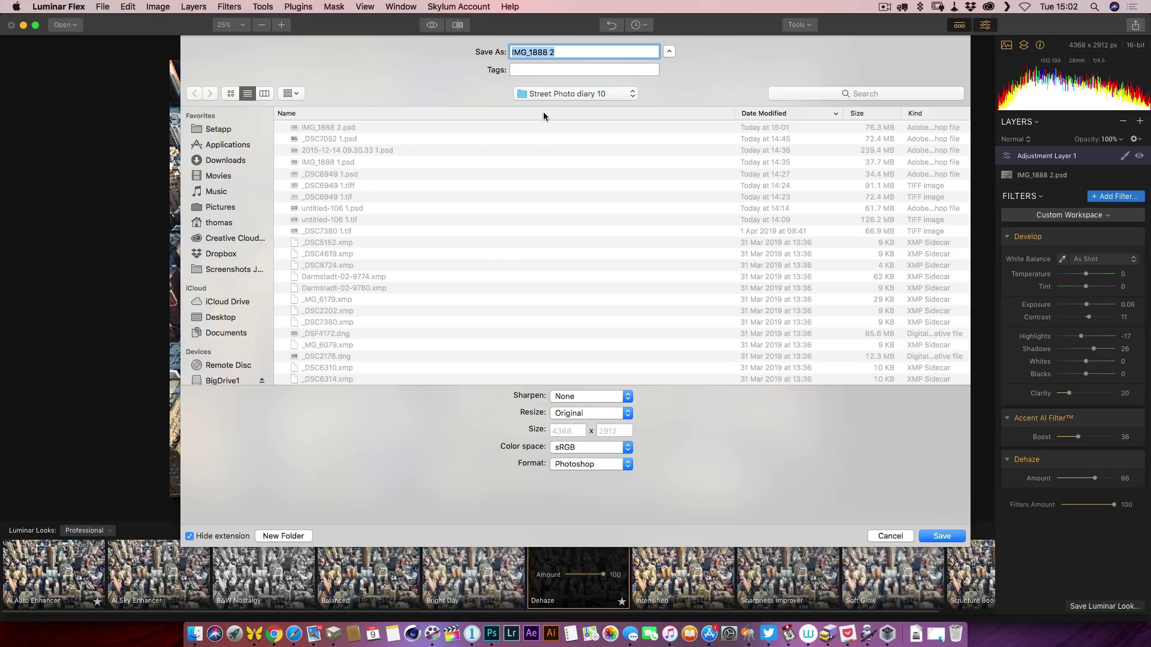
key(super+Tab)
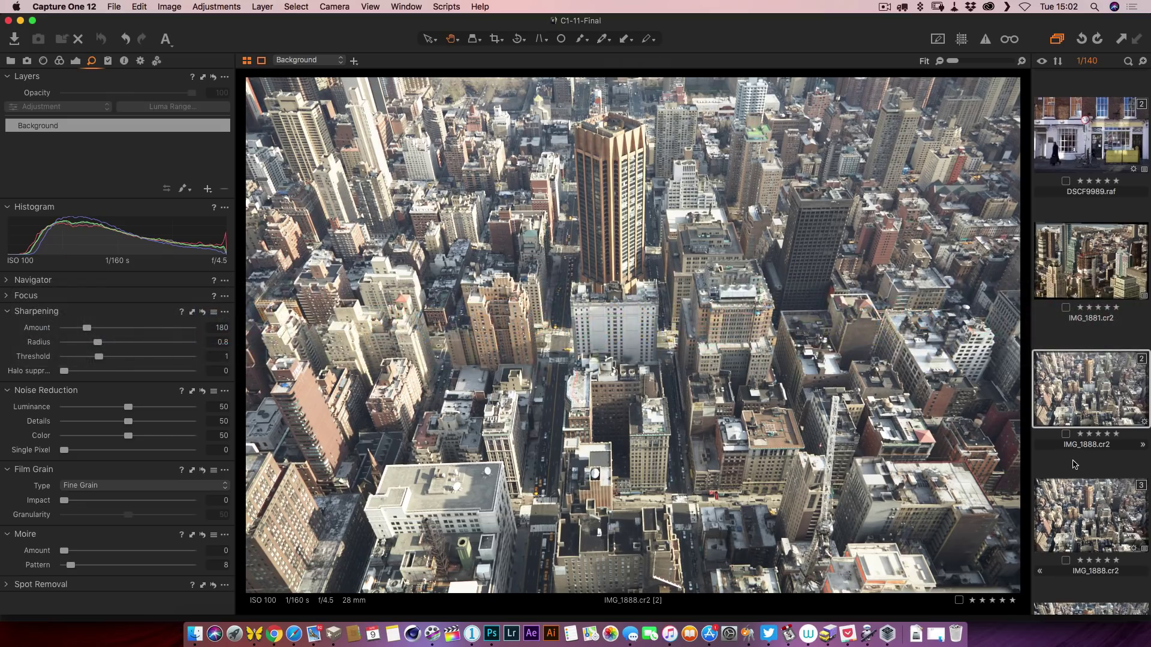
- Reveal IMG_1888 2.psd in Finder, then enlarge and move the Finder window down
scroll(1079, 462, down, 5)
scroll(1081, 461, down, 1)
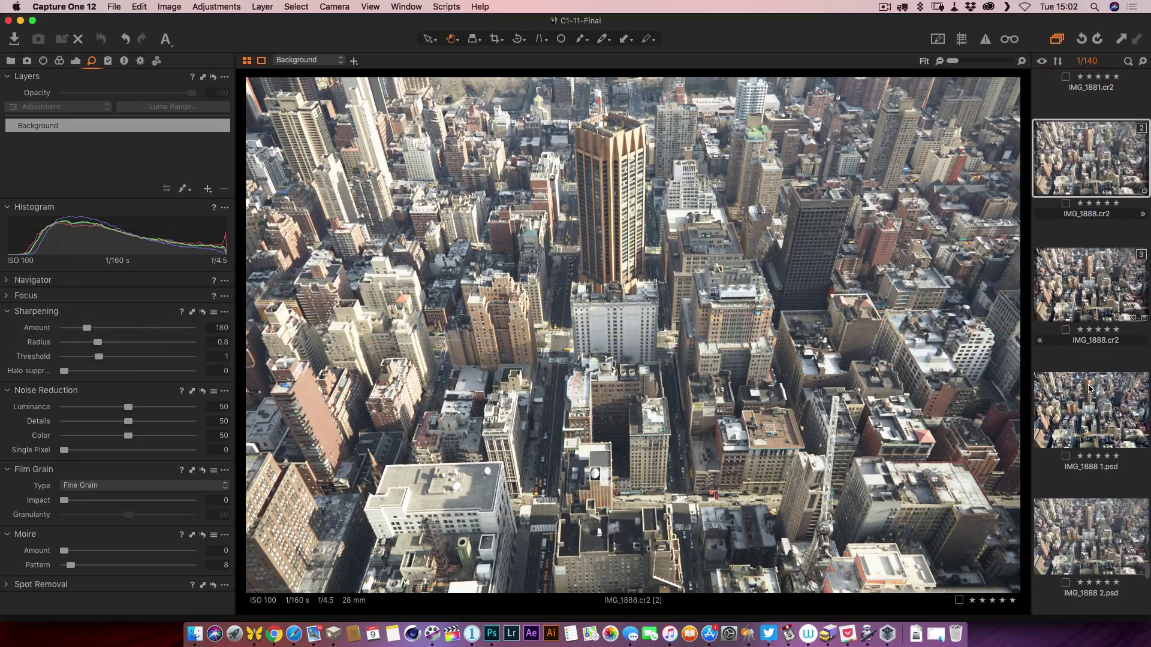
scroll(1082, 420, down, 1)
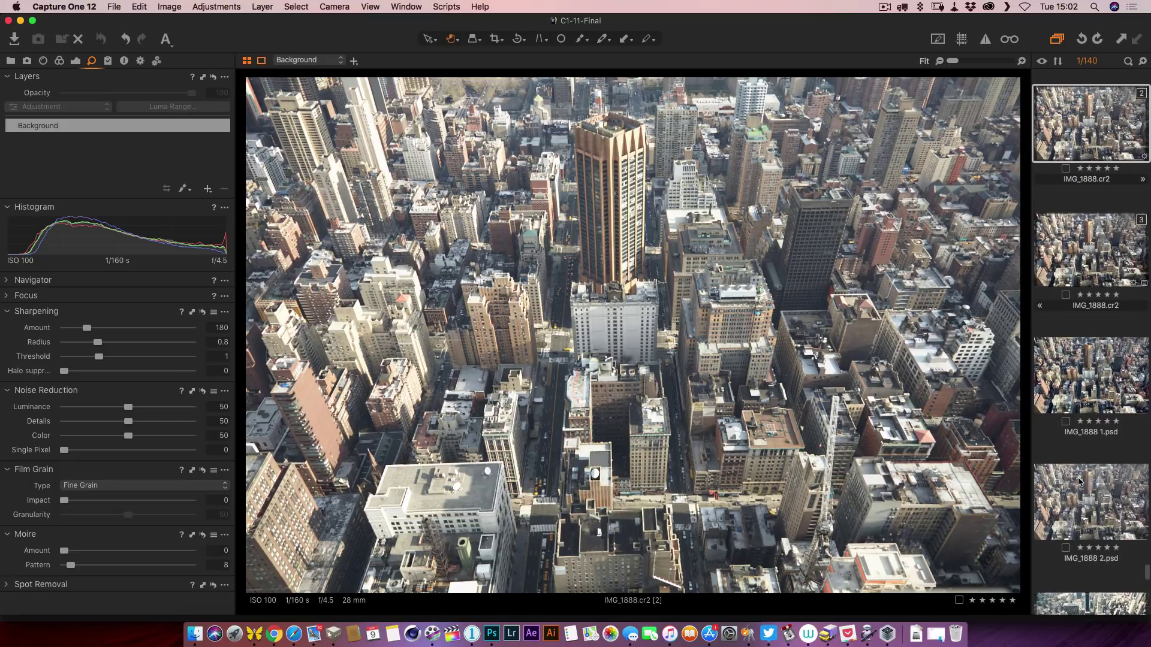
right_click(1088, 489)
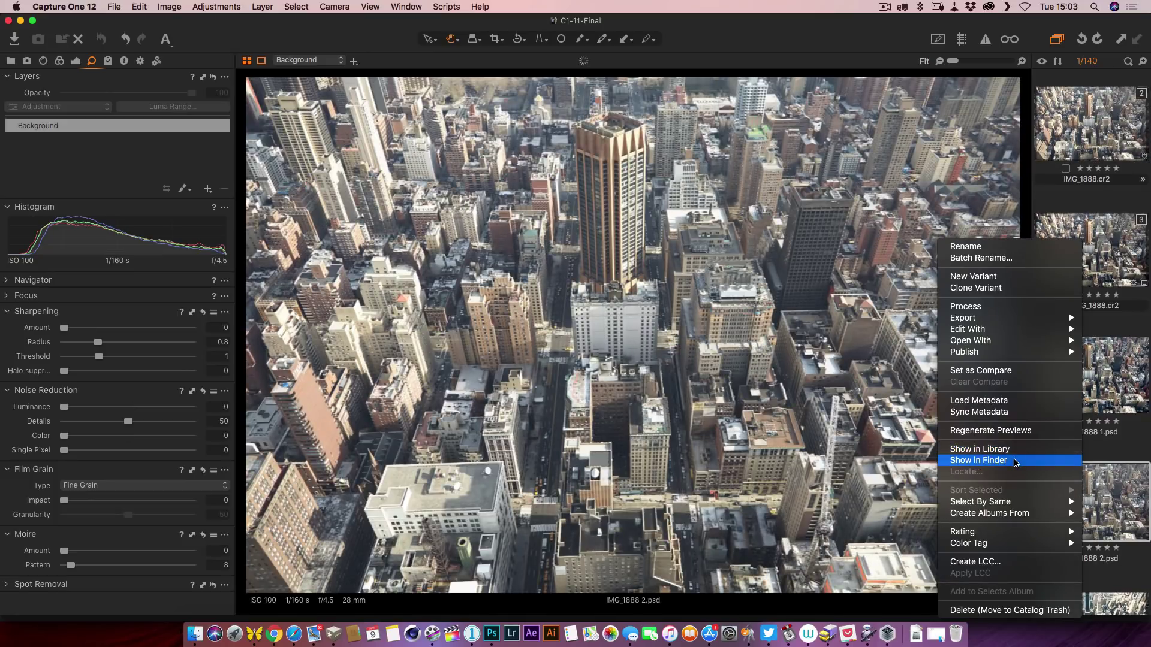
click(1015, 461)
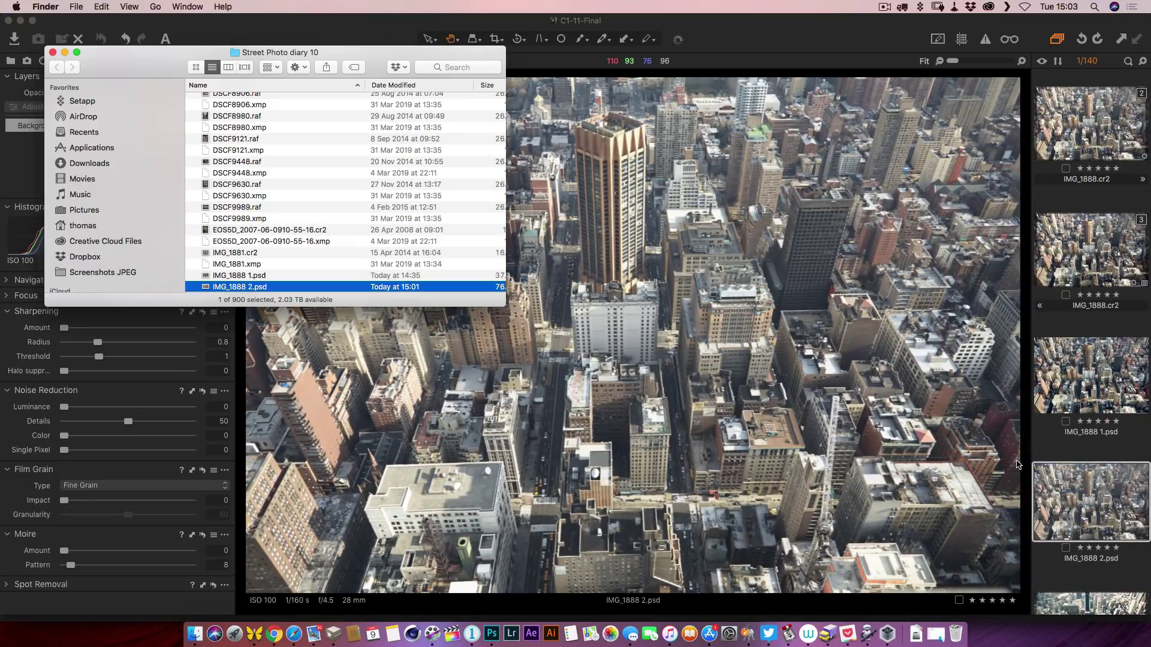
drag(505, 305, 659, 413)
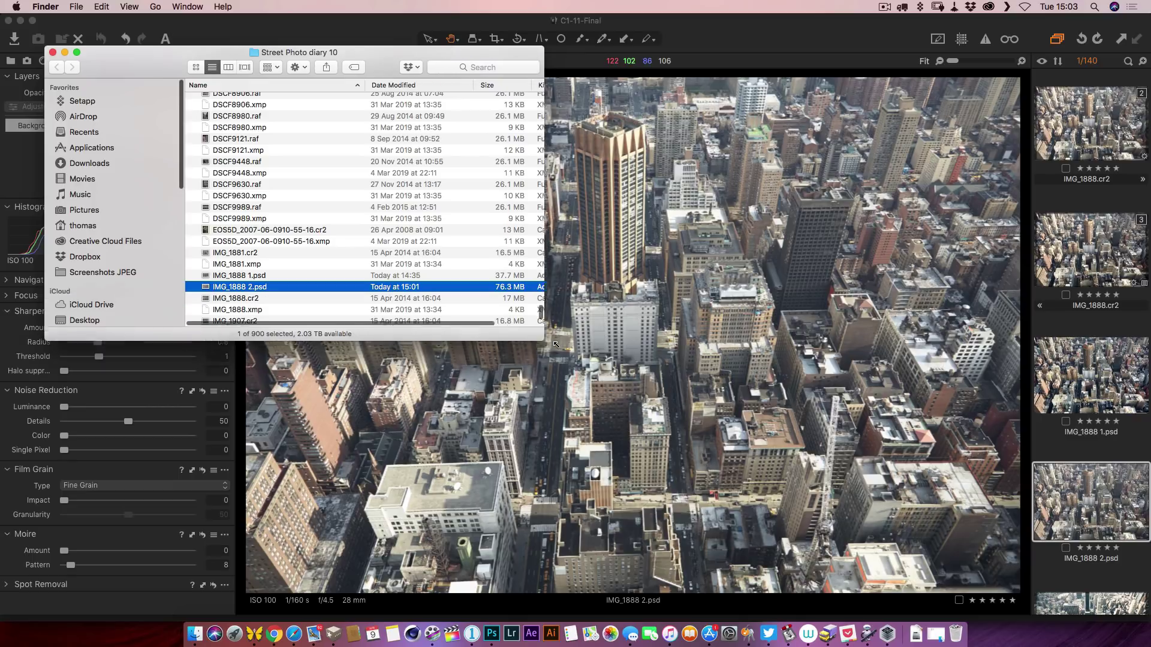
drag(423, 63, 433, 160)
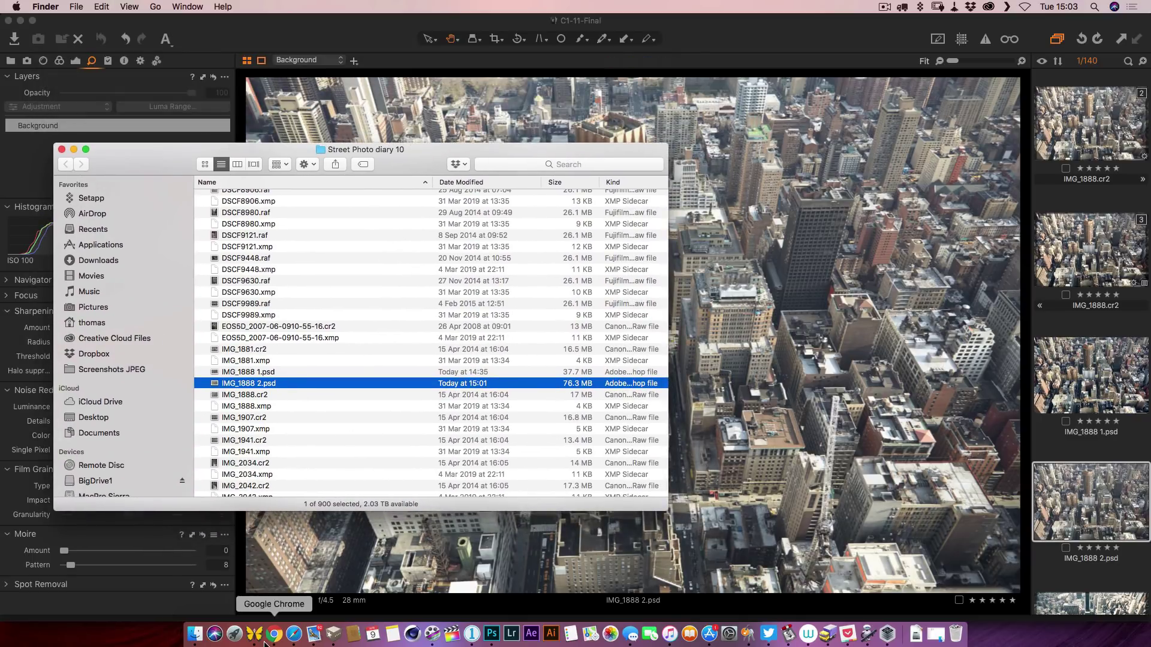
- Save the Luminar edit over IMG_1888 2.psd in Street Photo diary 10, replacing it
click(888, 635)
click(195, 633)
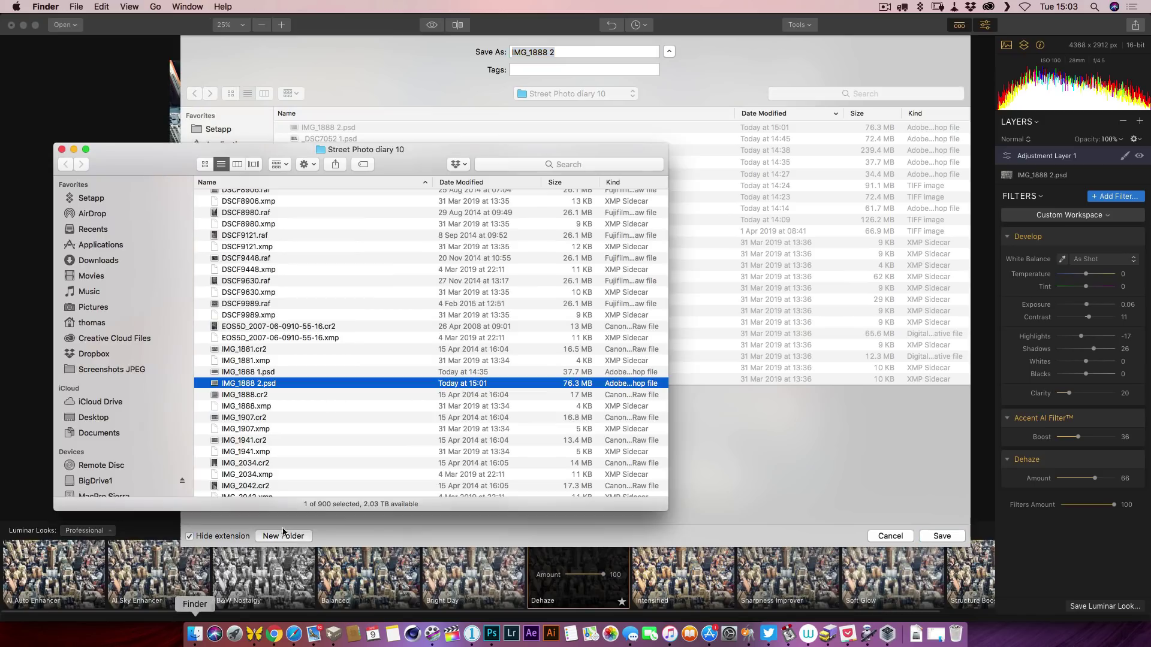
drag(273, 384, 769, 264)
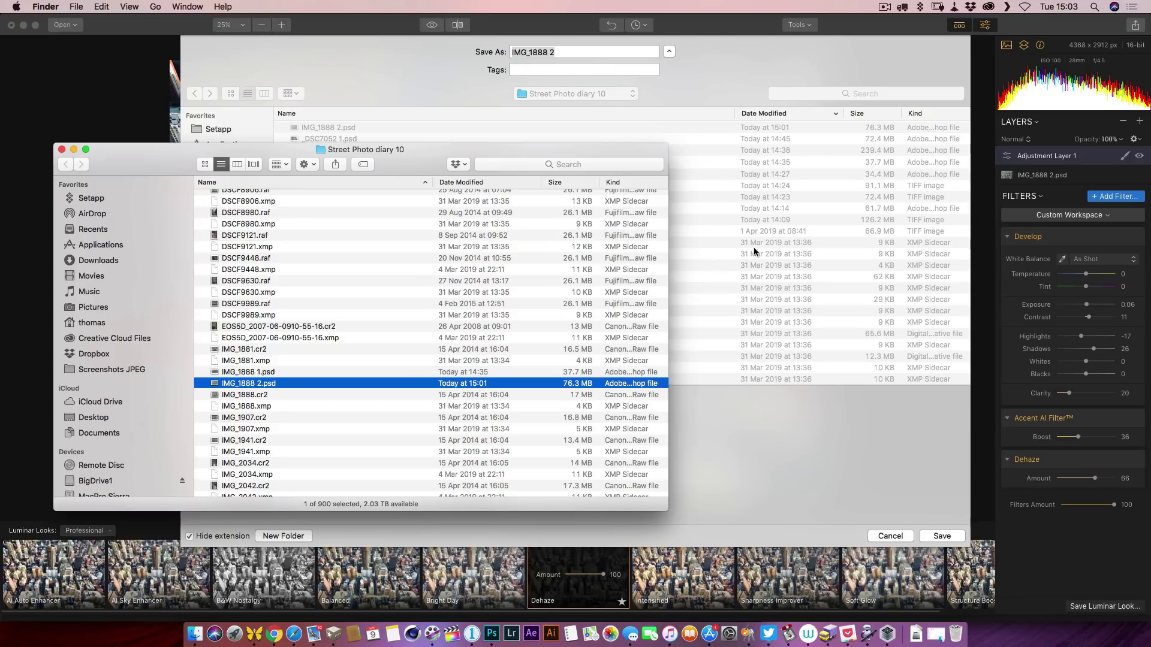
click(377, 152)
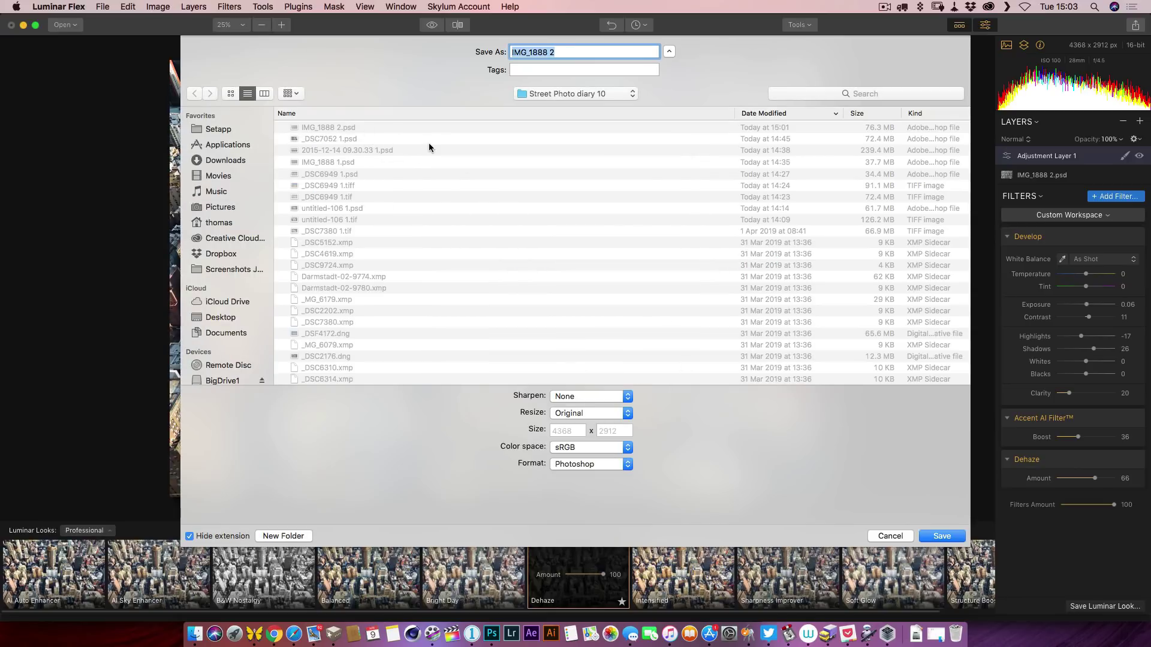
click(944, 536)
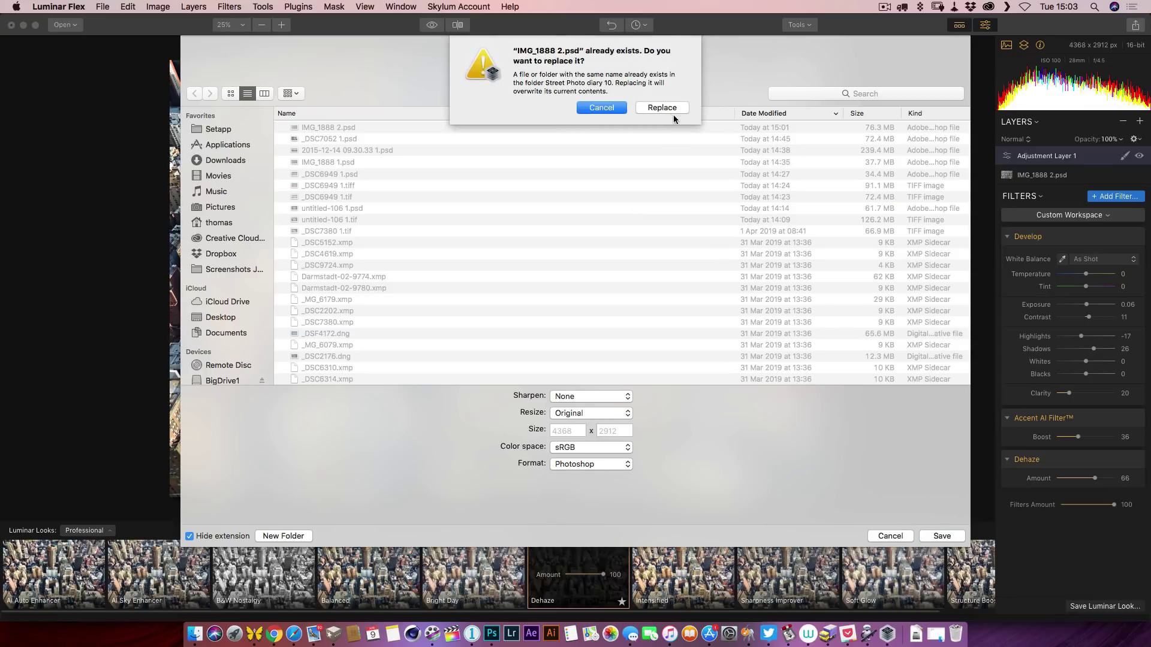
click(665, 109)
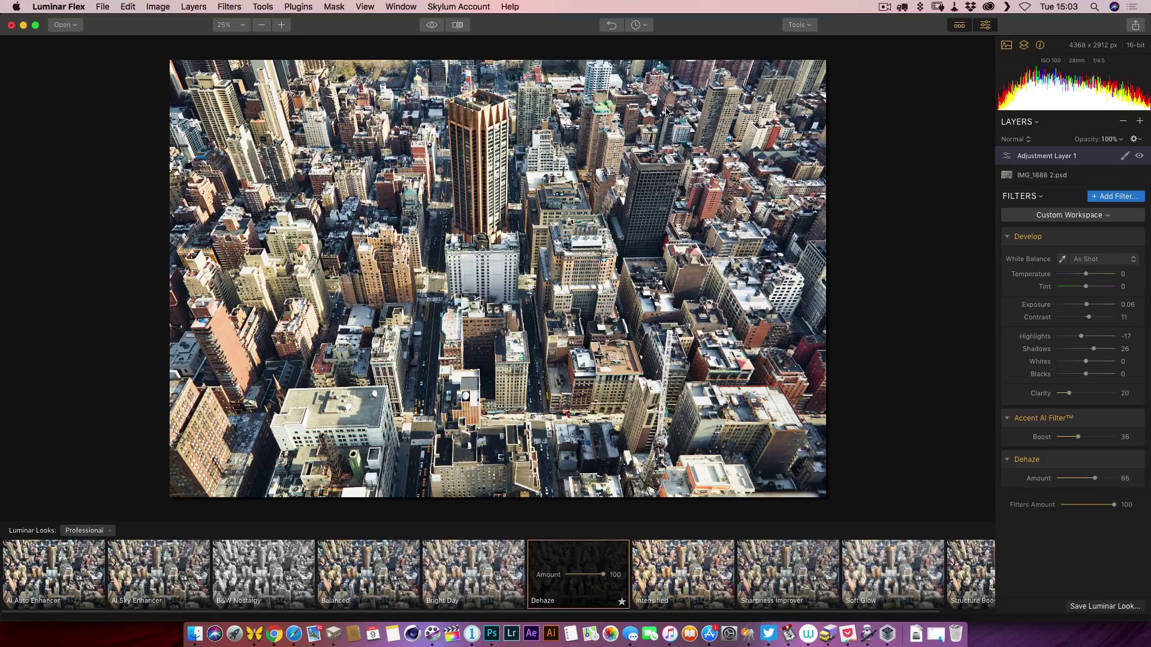
- Inspect the refreshed IMG_1888 2.psd in Capture One, then return to Luminar Flex
key(super+Tab)
key(super+Tab)
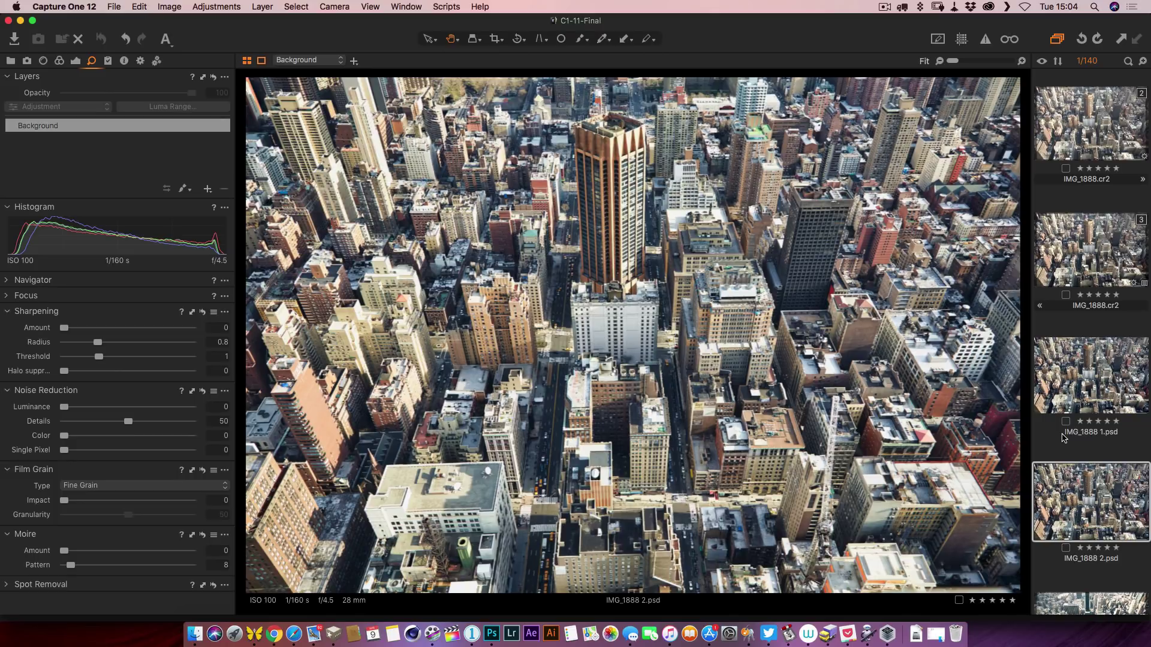
key(super+Tab)
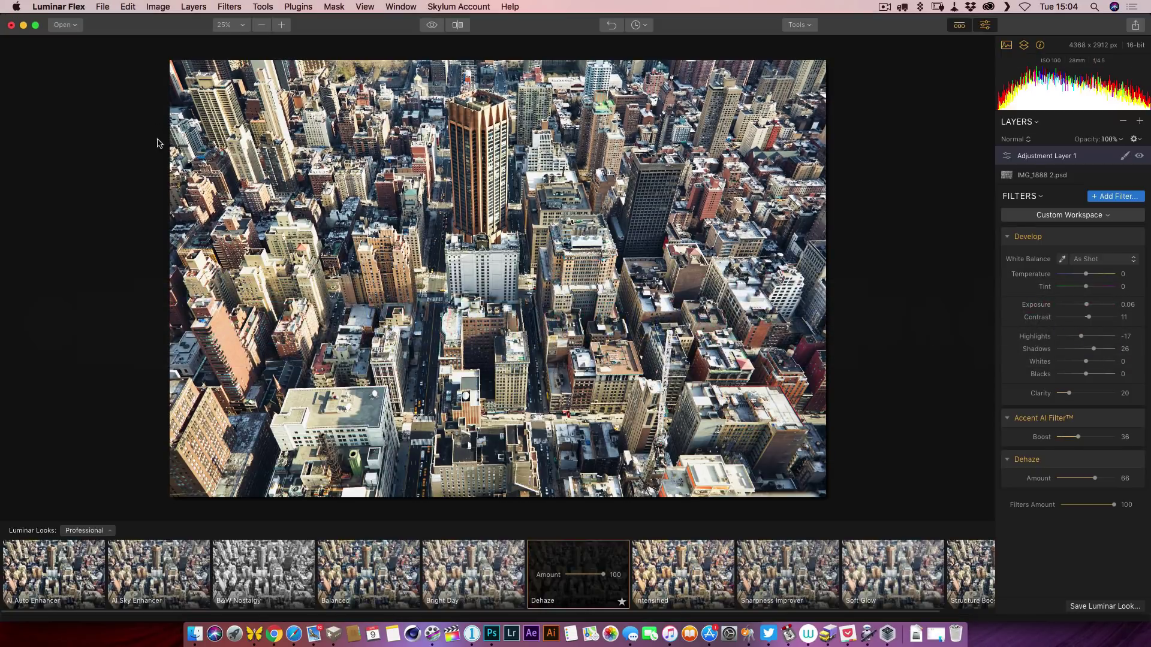
- Cancel a Save As, then close the Luminar document choosing Don't Save
click(100, 6)
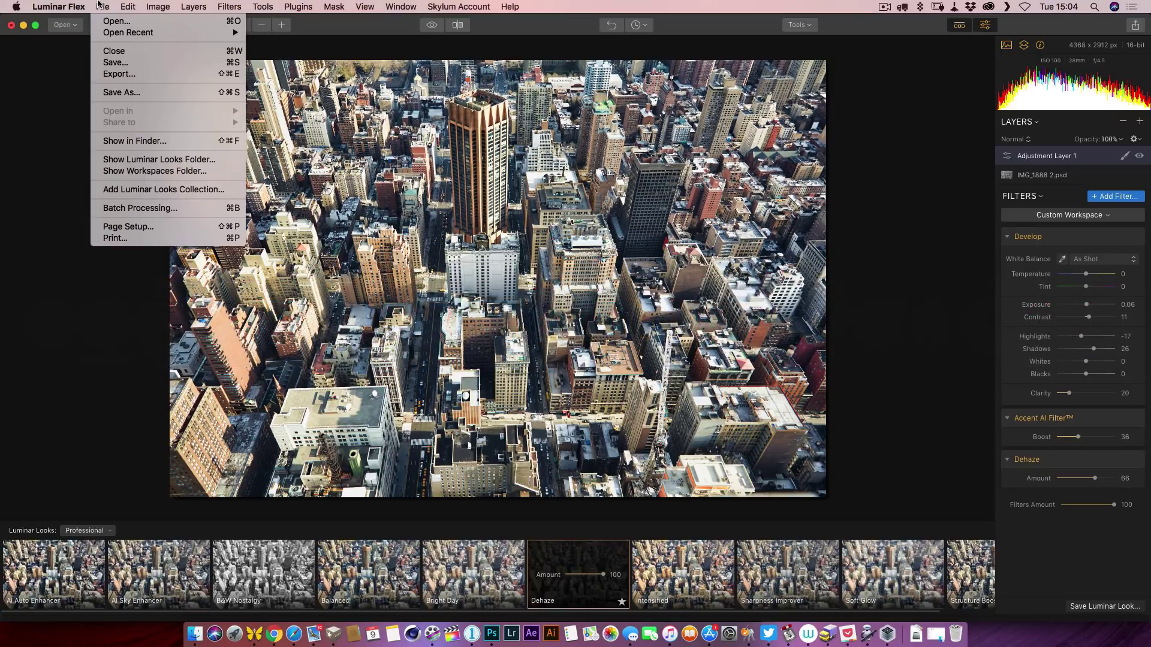
click(121, 93)
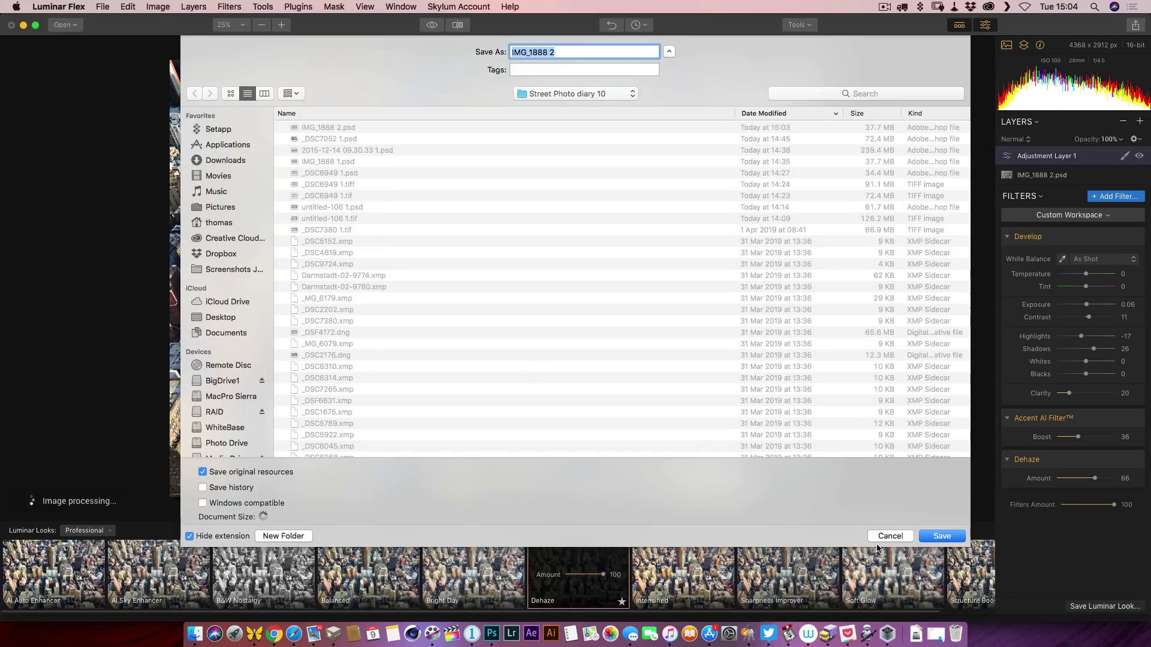
click(890, 536)
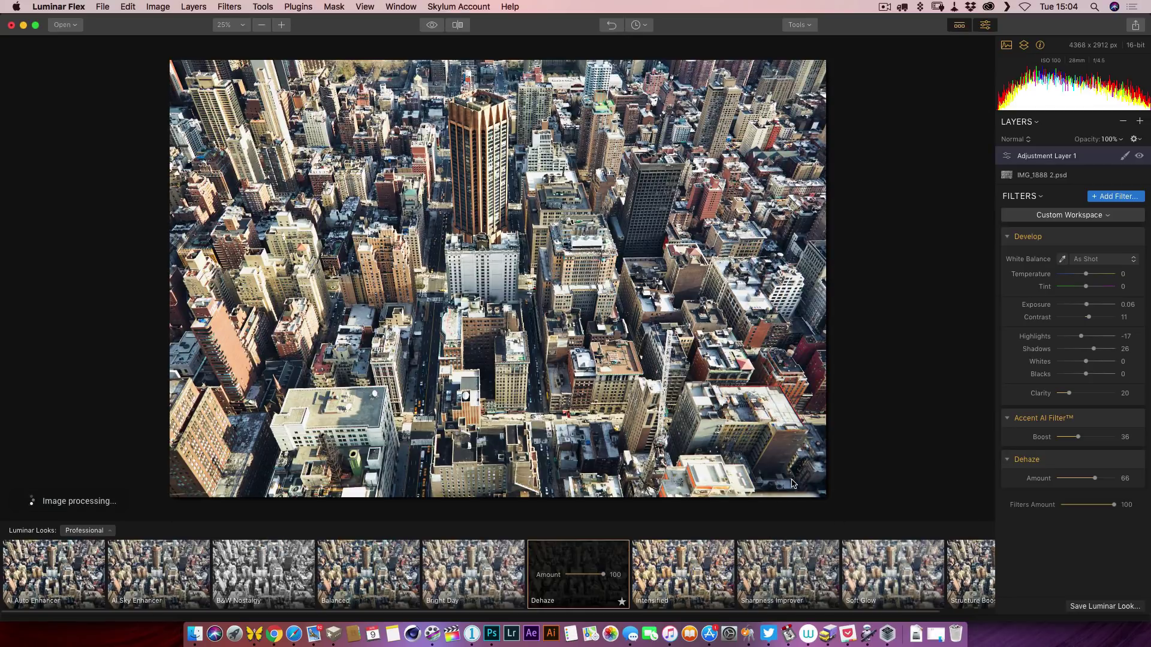
click(10, 25)
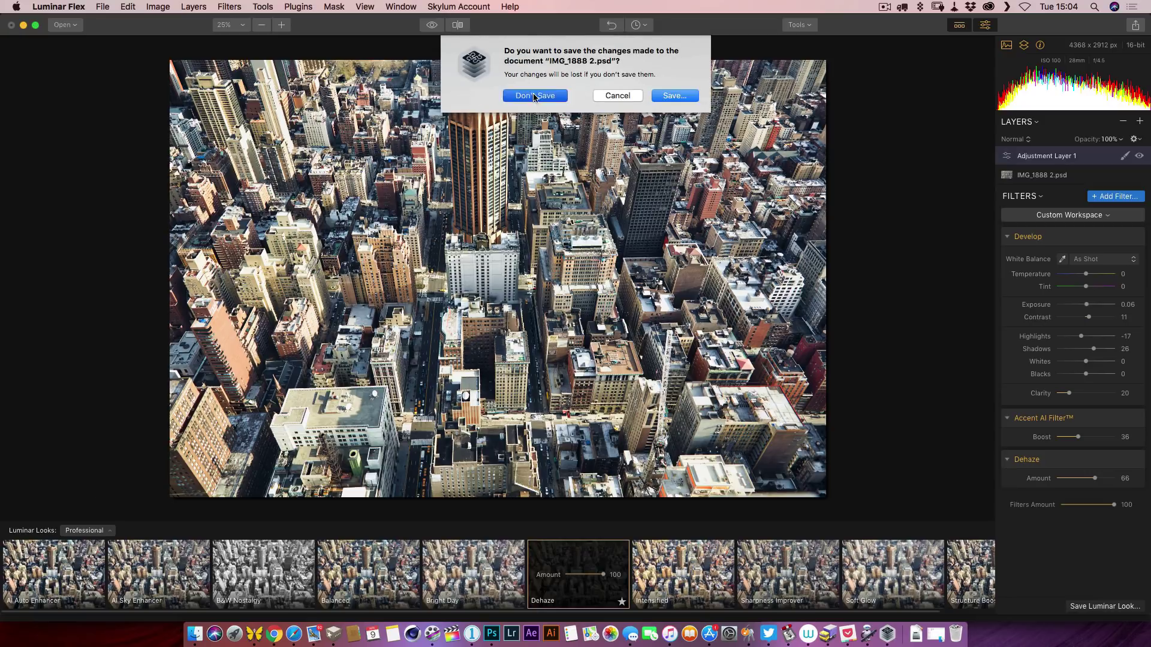
click(534, 96)
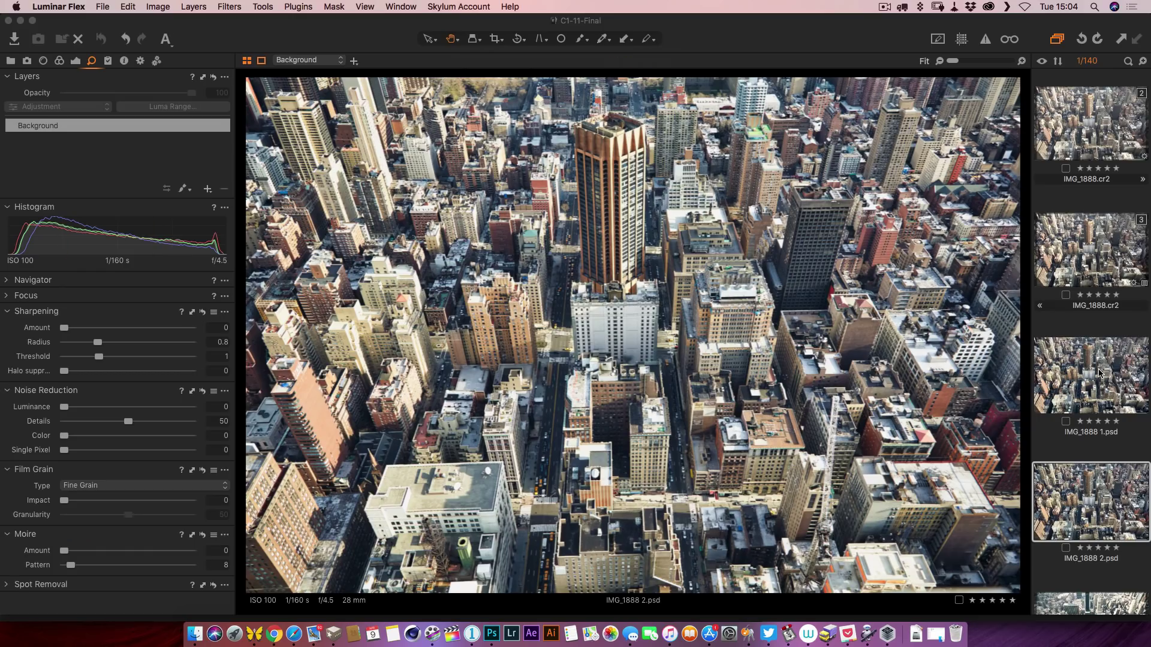
- Scroll up the browser to the 2015-12-14 images and select 2015-12-14 09.30.33.nef
scroll(1094, 365, up, 3)
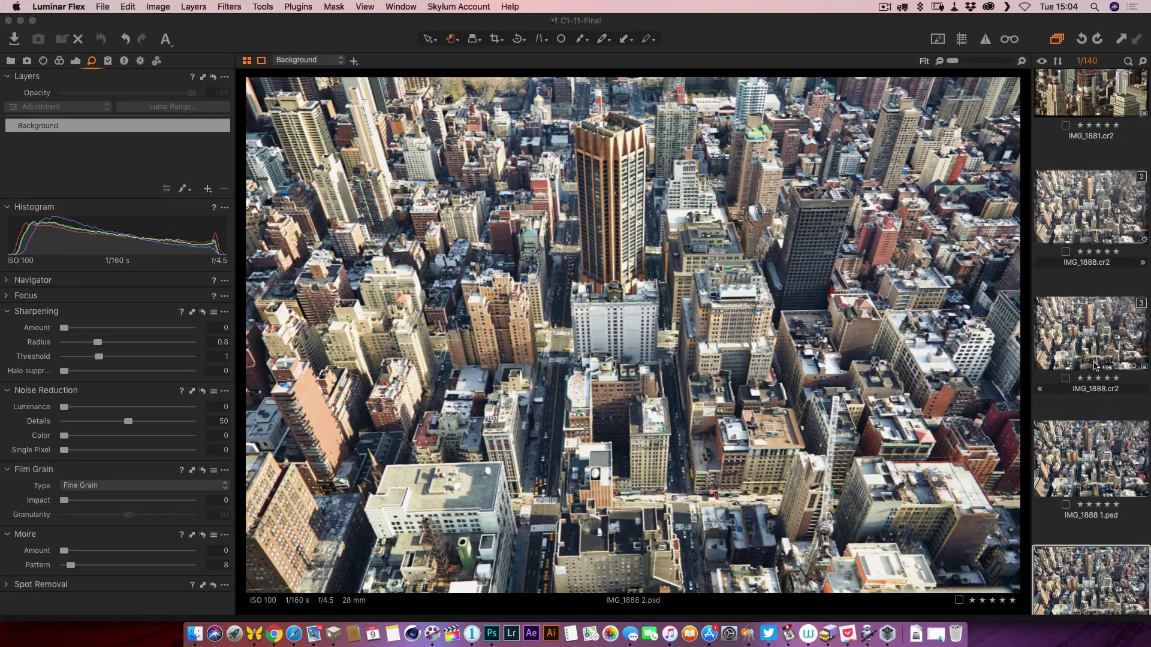
scroll(1094, 365, up, 5)
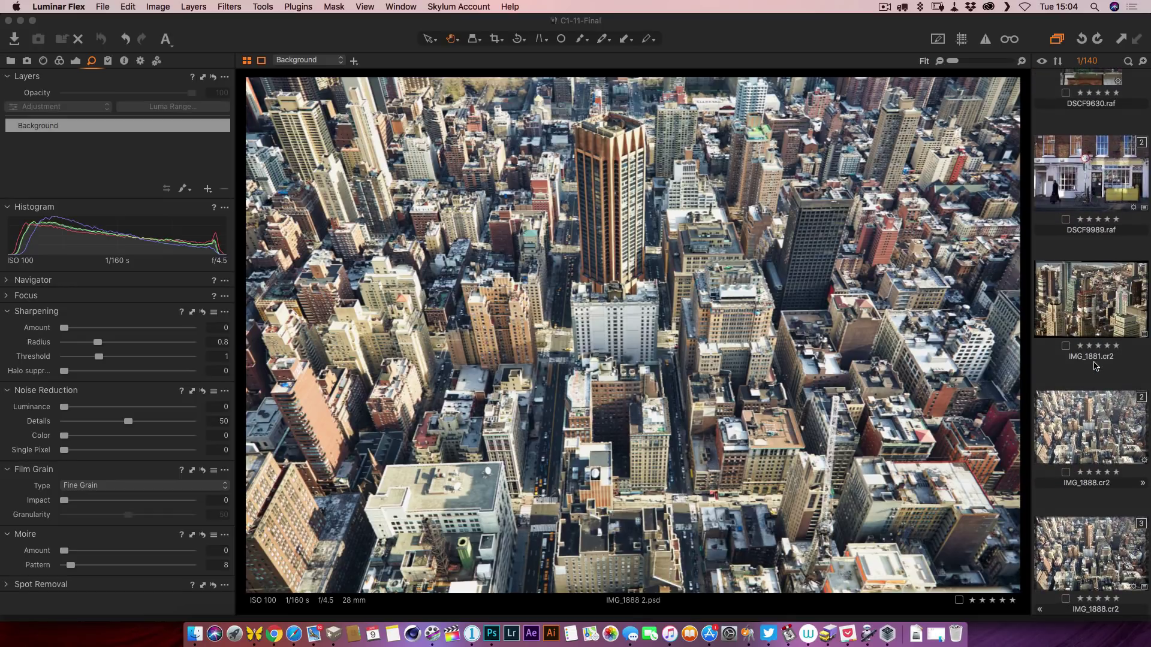
scroll(1094, 366, up, 4)
scroll(1093, 365, up, 4)
scroll(1093, 366, up, 3)
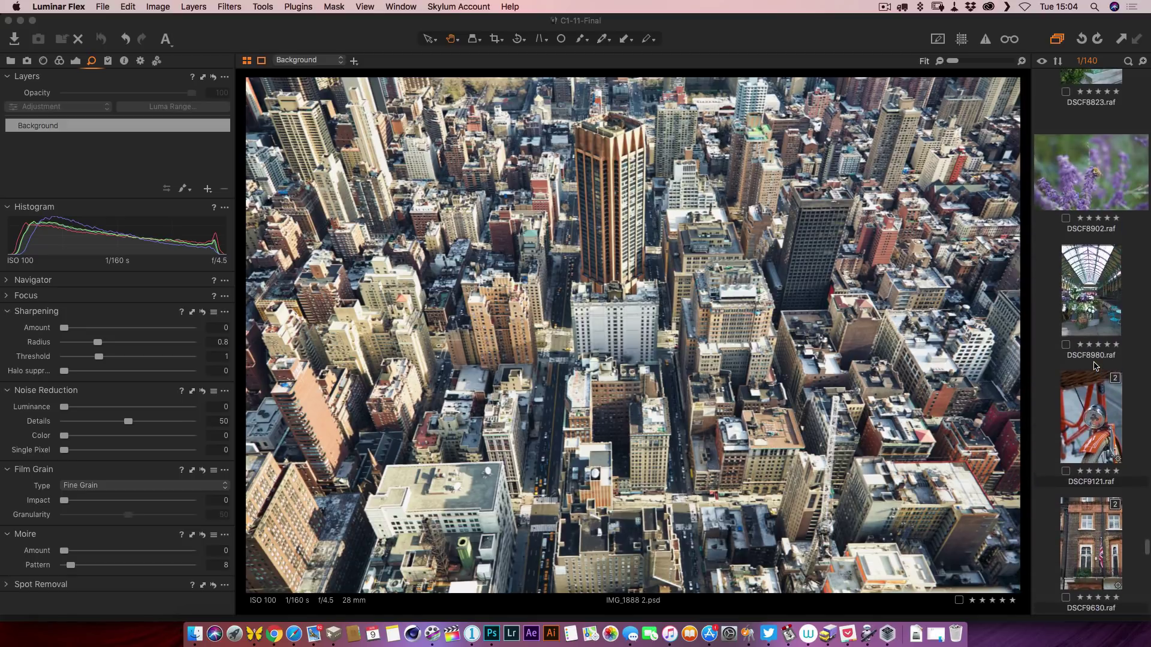
scroll(1094, 366, up, 3)
scroll(1094, 365, up, 3)
scroll(1094, 365, up, 2)
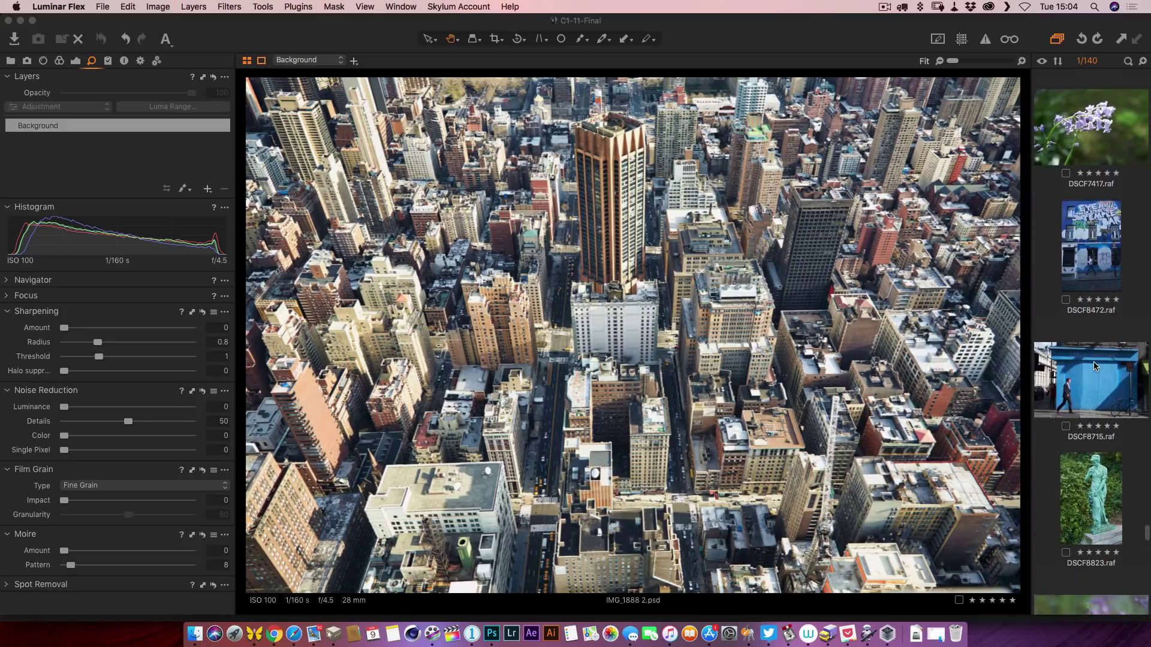
scroll(1093, 365, up, 2)
scroll(1094, 364, up, 3)
scroll(1094, 364, up, 3)
scroll(1093, 364, up, 3)
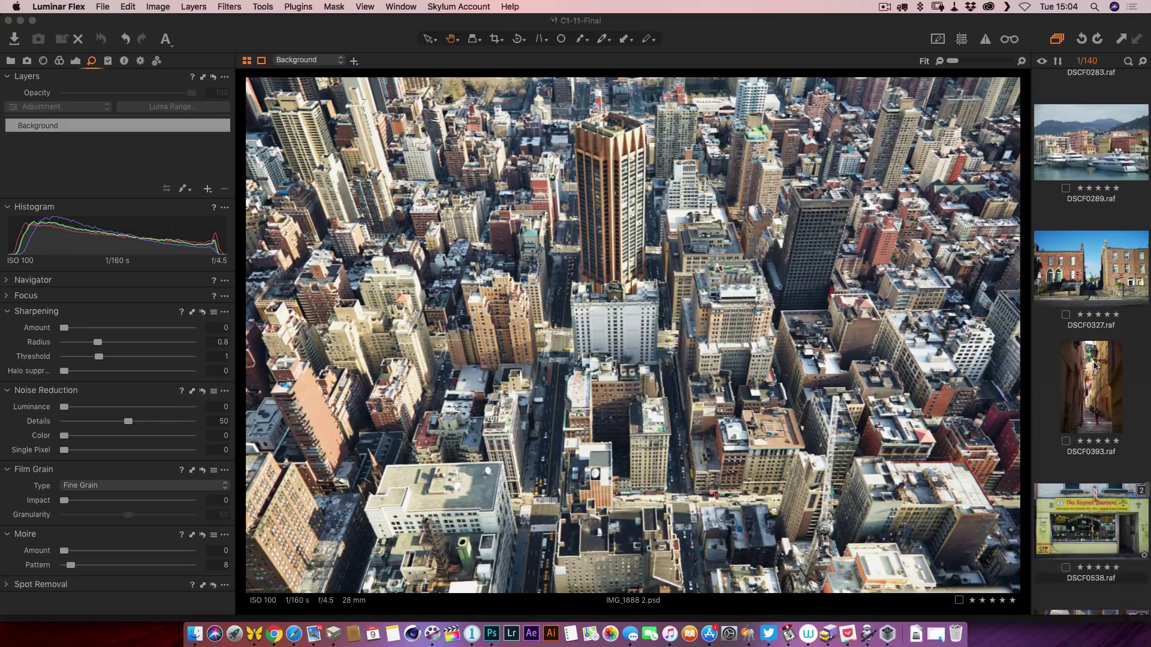
scroll(1094, 364, up, 3)
scroll(1093, 365, up, 3)
scroll(1093, 366, up, 3)
scroll(1093, 366, up, 3)
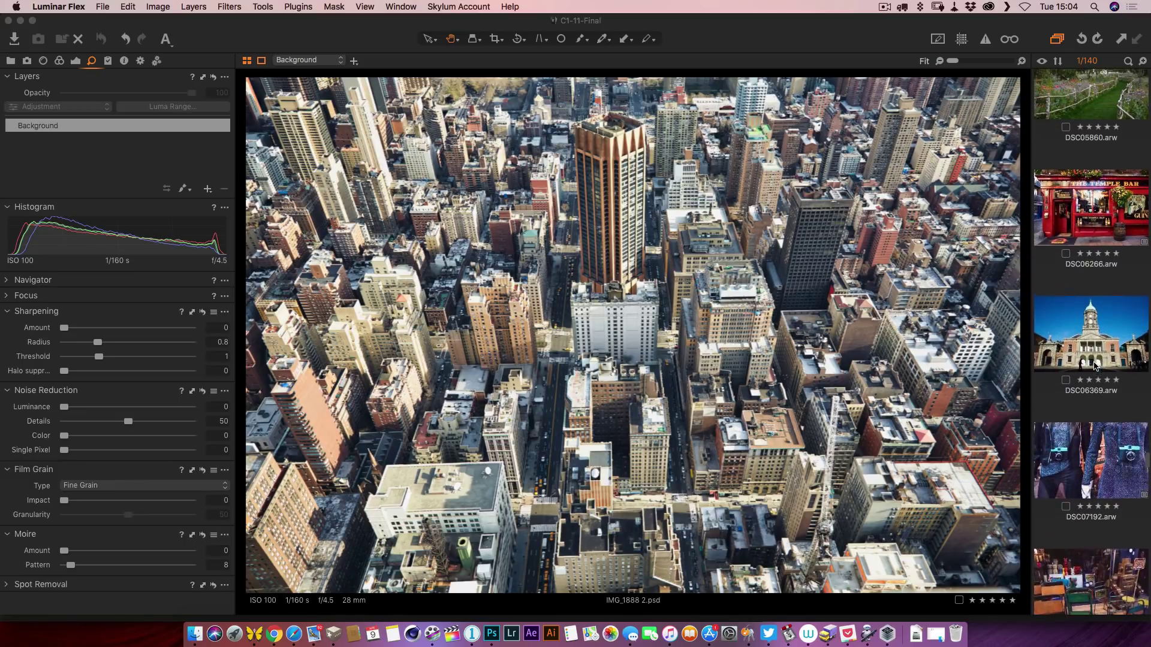
scroll(1094, 366, up, 3)
scroll(1095, 366, up, 3)
scroll(1095, 365, up, 3)
scroll(1094, 365, up, 3)
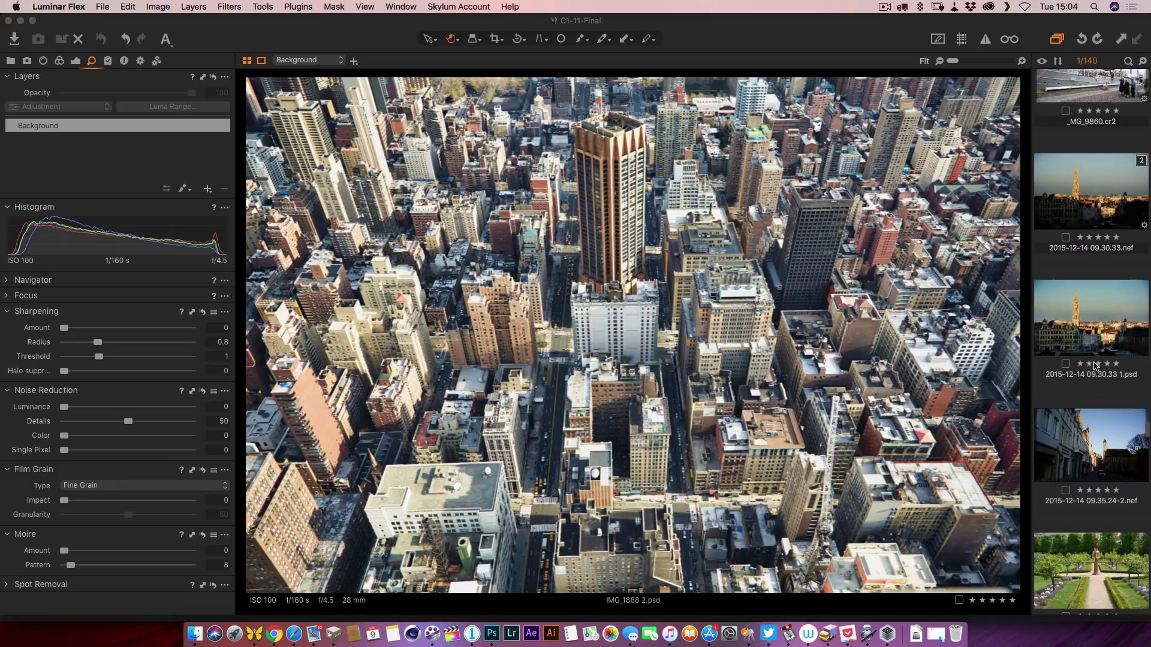
click(1084, 174)
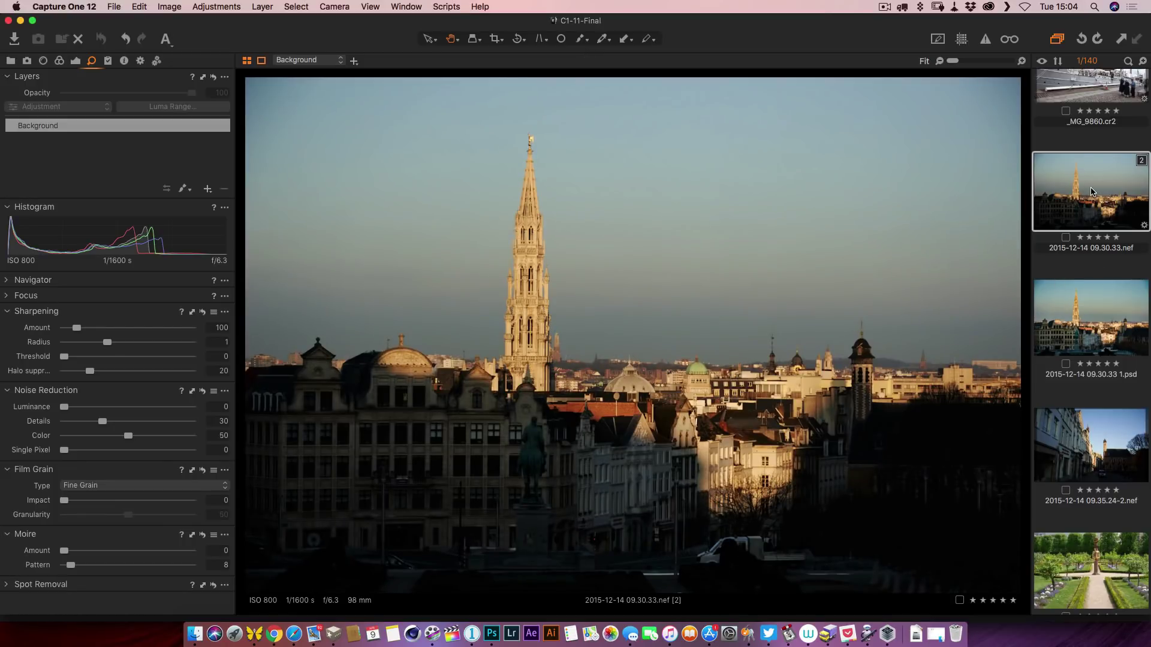
- Edit 2015-12-14 09.30.33.nef in Adobe Photoshop CC 2019 as a new PSD variant
right_click(1089, 191)
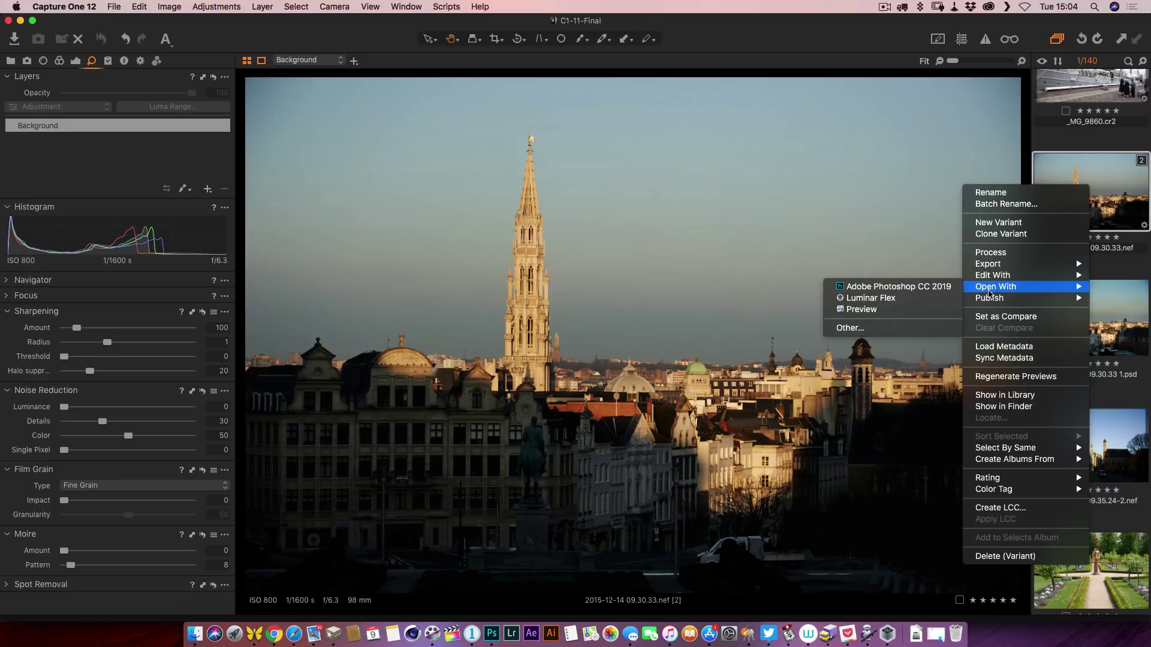
mouse_move(993, 275)
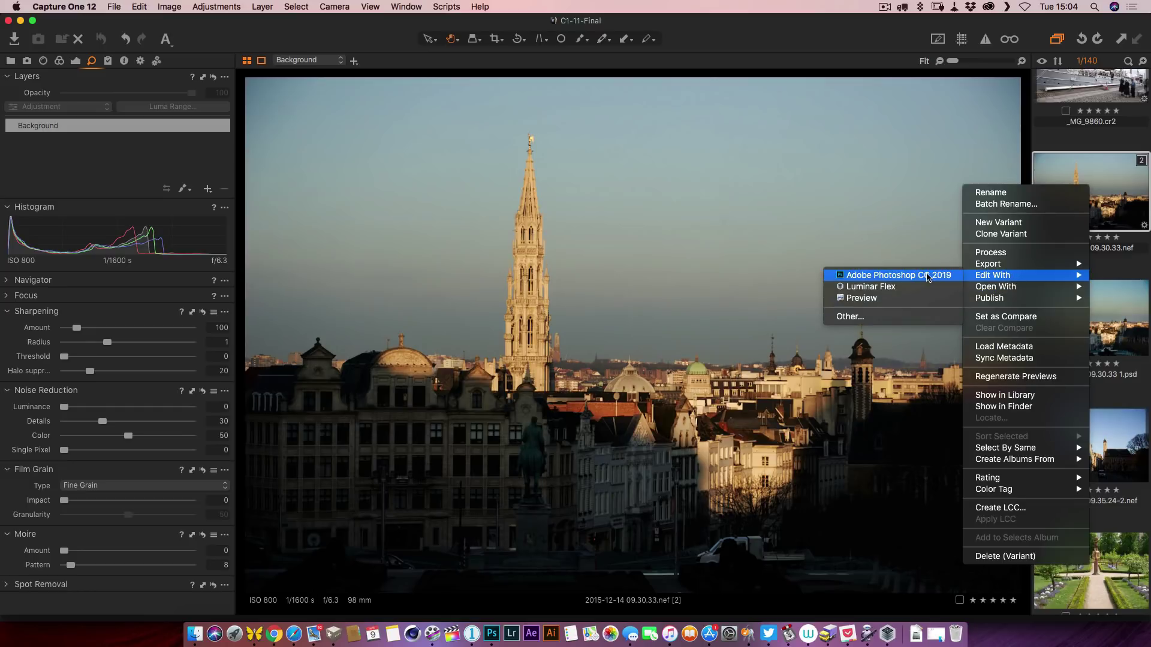
click(927, 277)
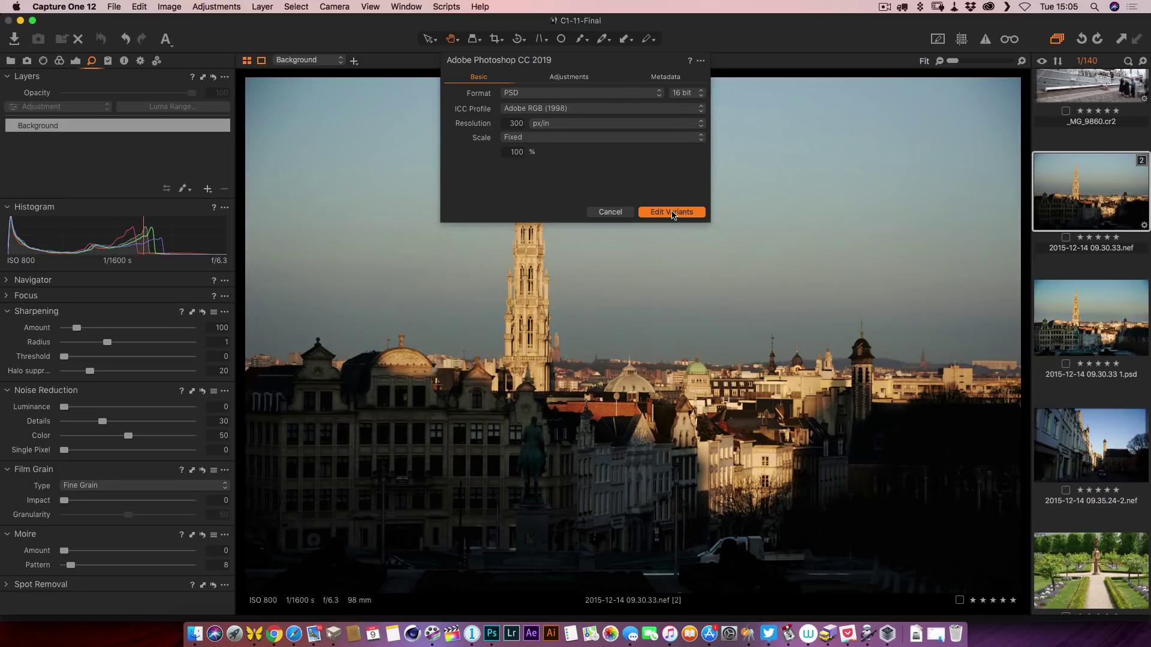
click(672, 214)
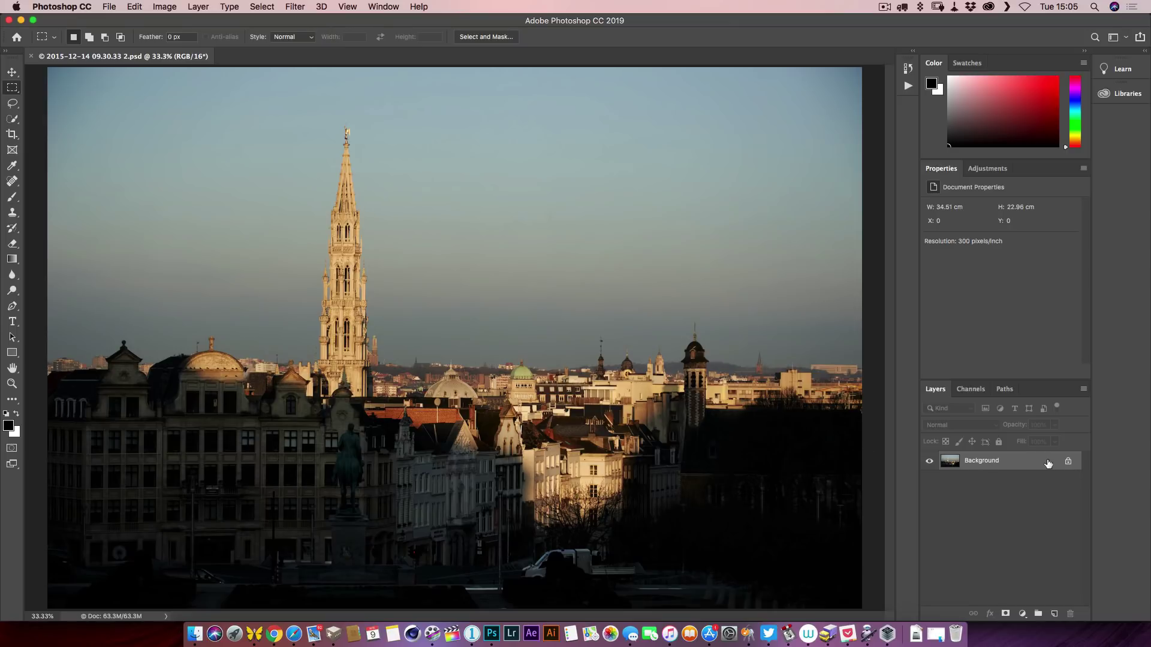
- Convert the Background layer into an embedded smart object named Layer 0
right_click(1026, 462)
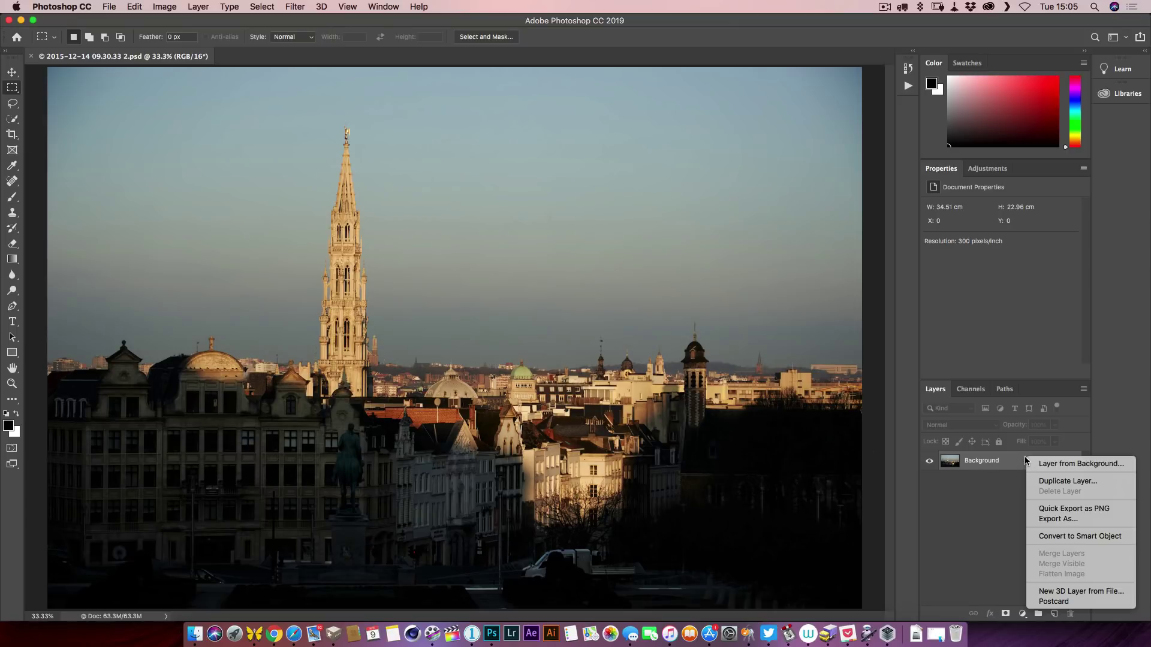
click(1073, 537)
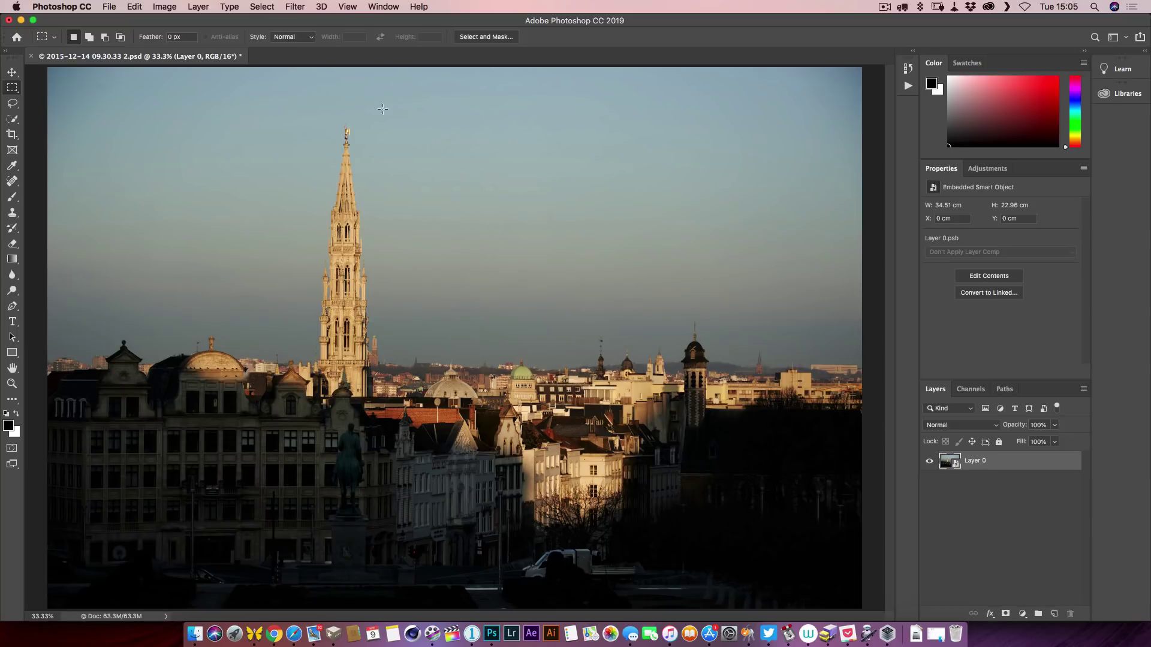
click(290, 9)
mouse_move(325, 274)
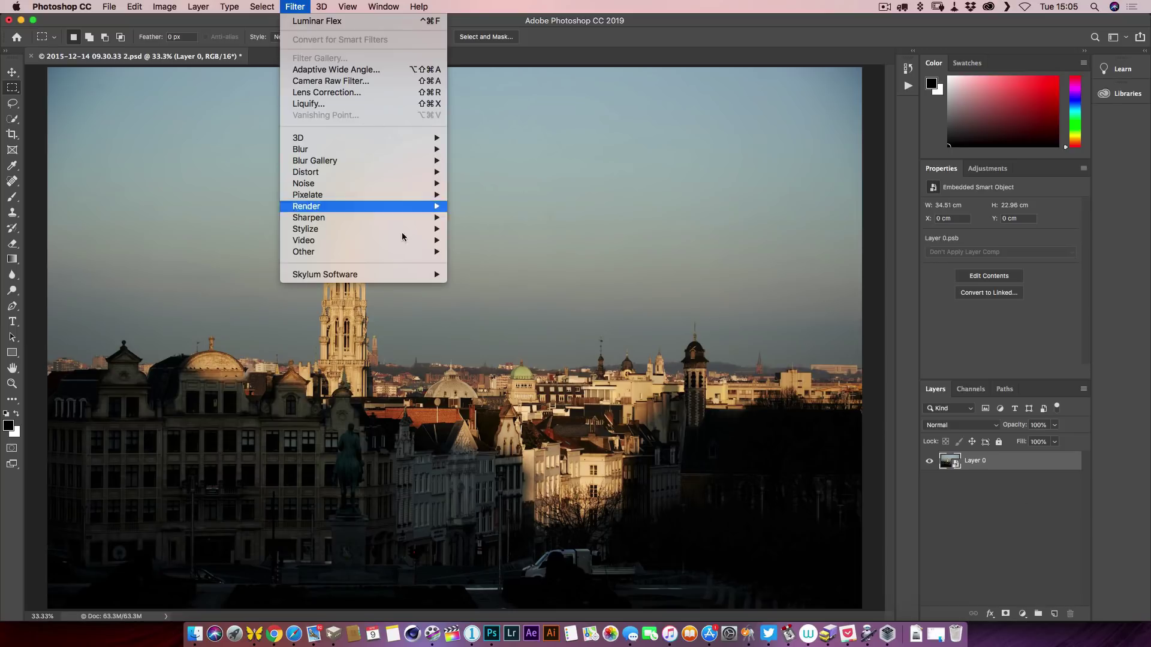
- Apply Luminar Flex's AI Auto Enhancer look with Shadows raised from 24 to 41
click(525, 277)
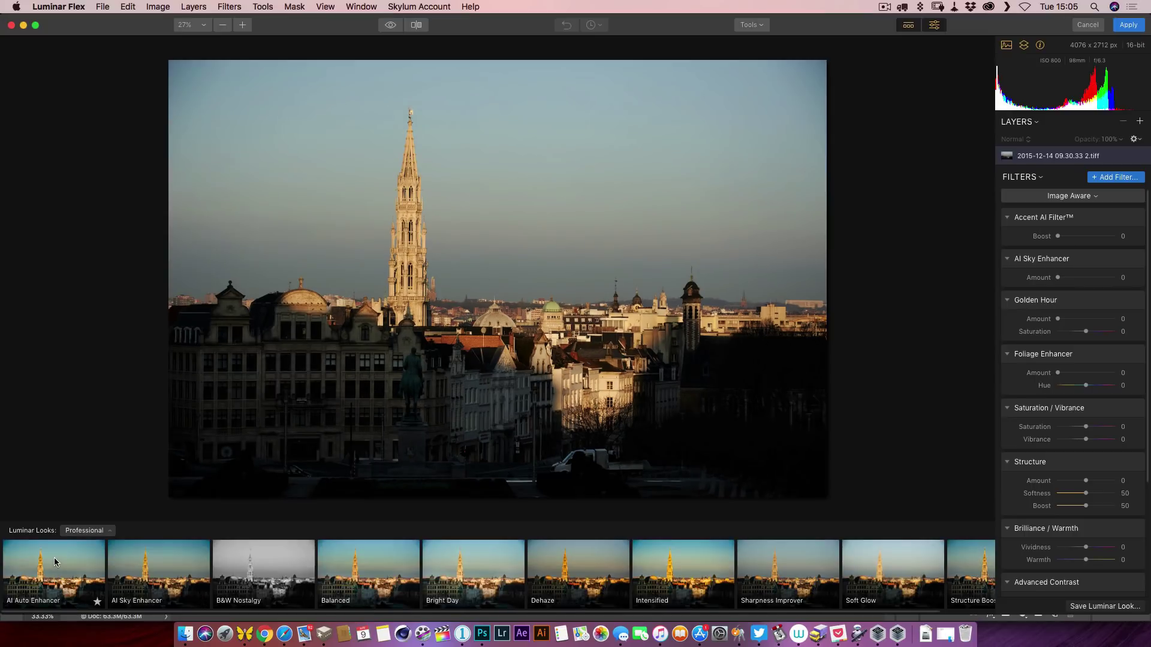
click(54, 557)
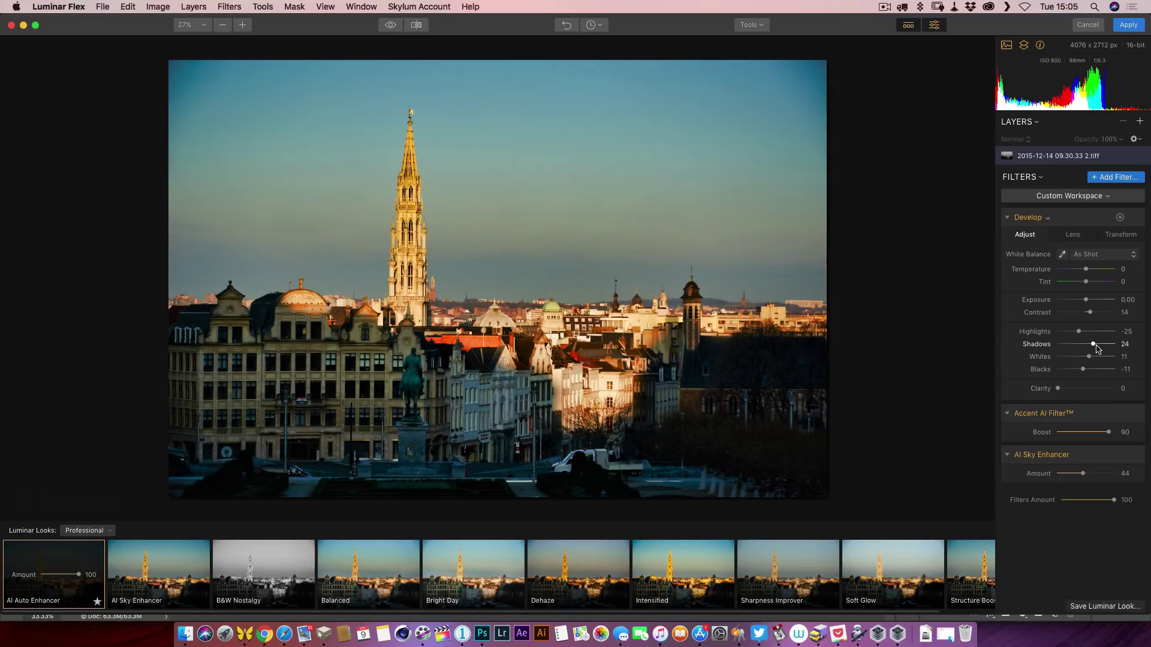
drag(1096, 349, 1100, 349)
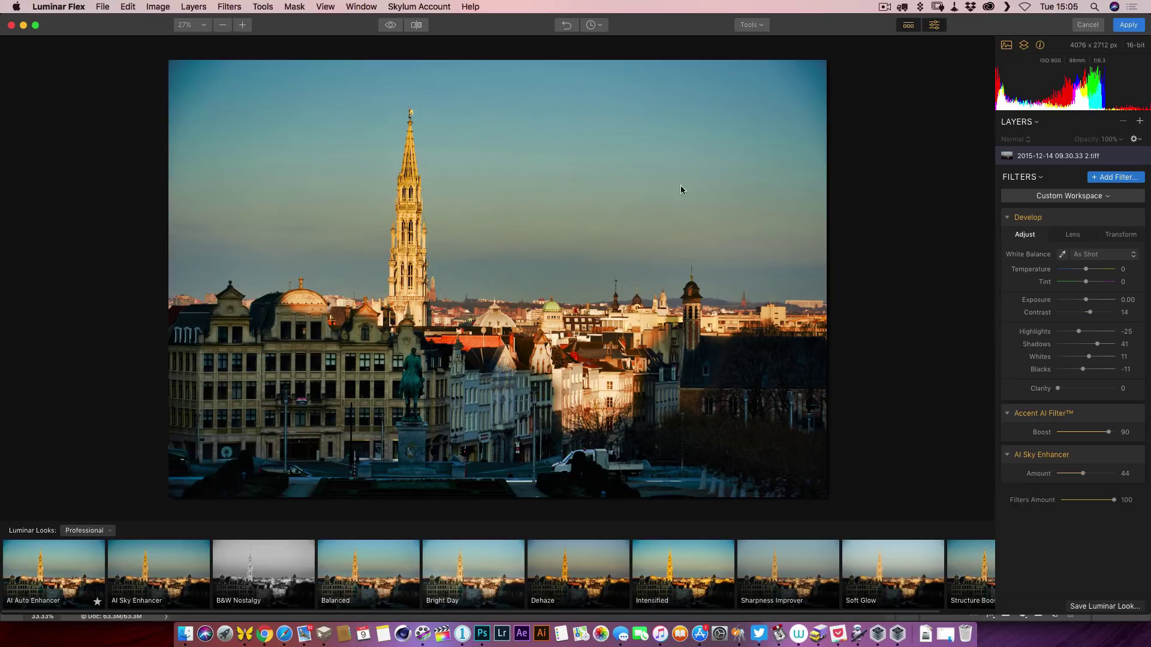
click(1128, 25)
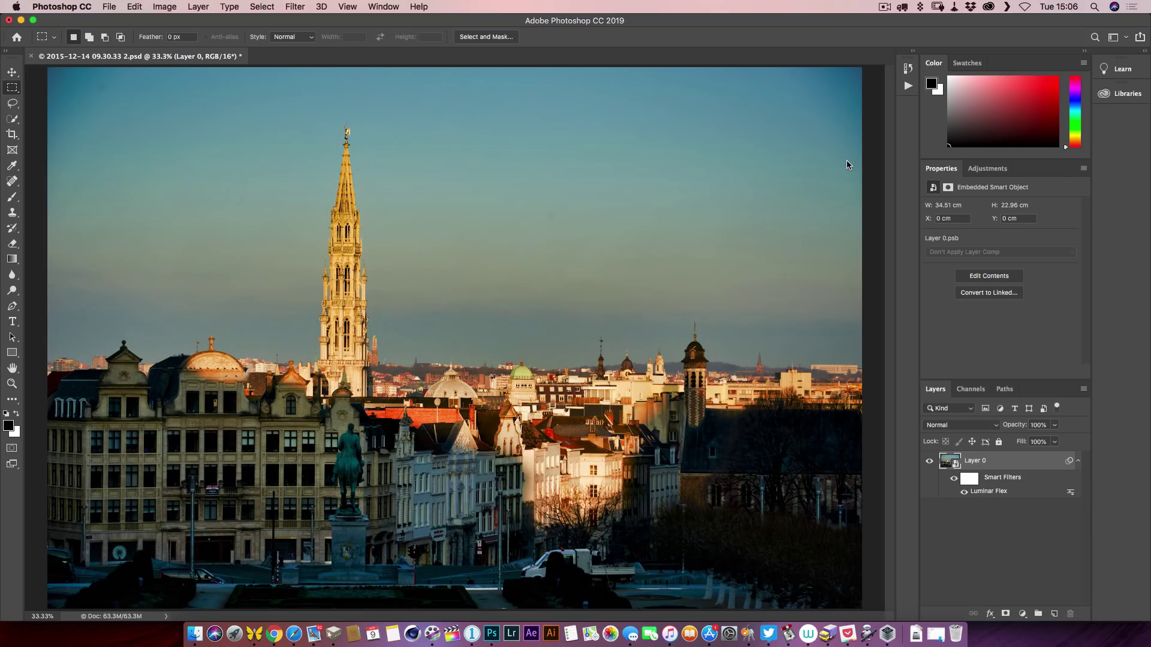
- Reopen the Luminar Flex smart filter on Layer 0 from the Layers panel
double_click(995, 493)
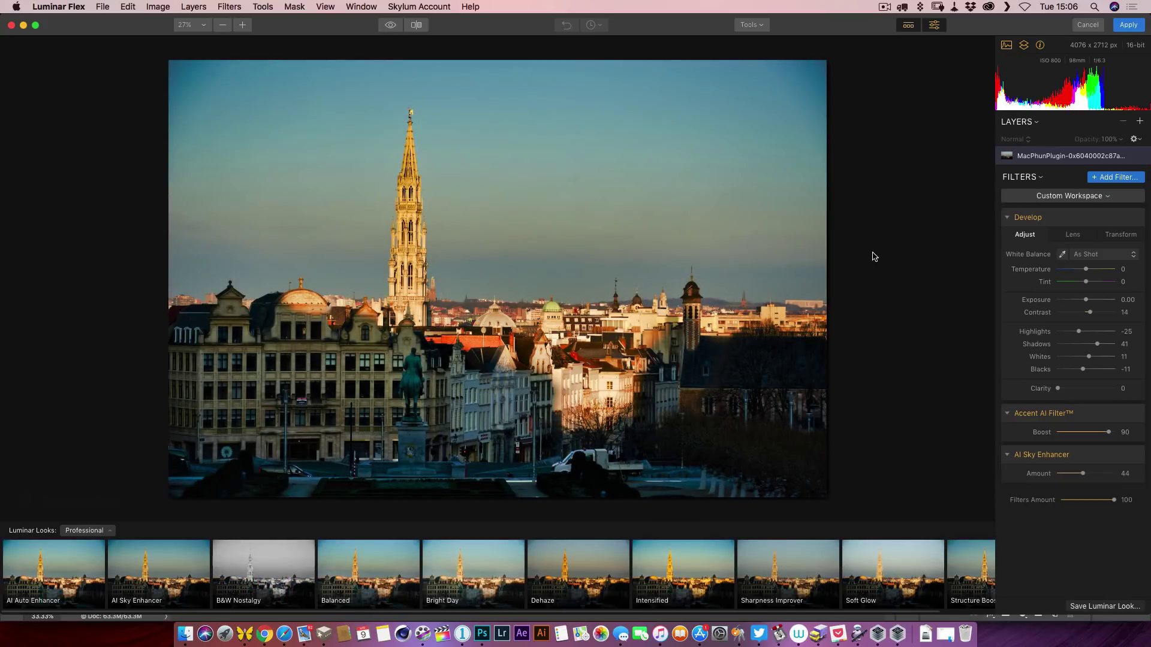
- Add a new adjustment layer and try the Intensified look at 45
click(1139, 122)
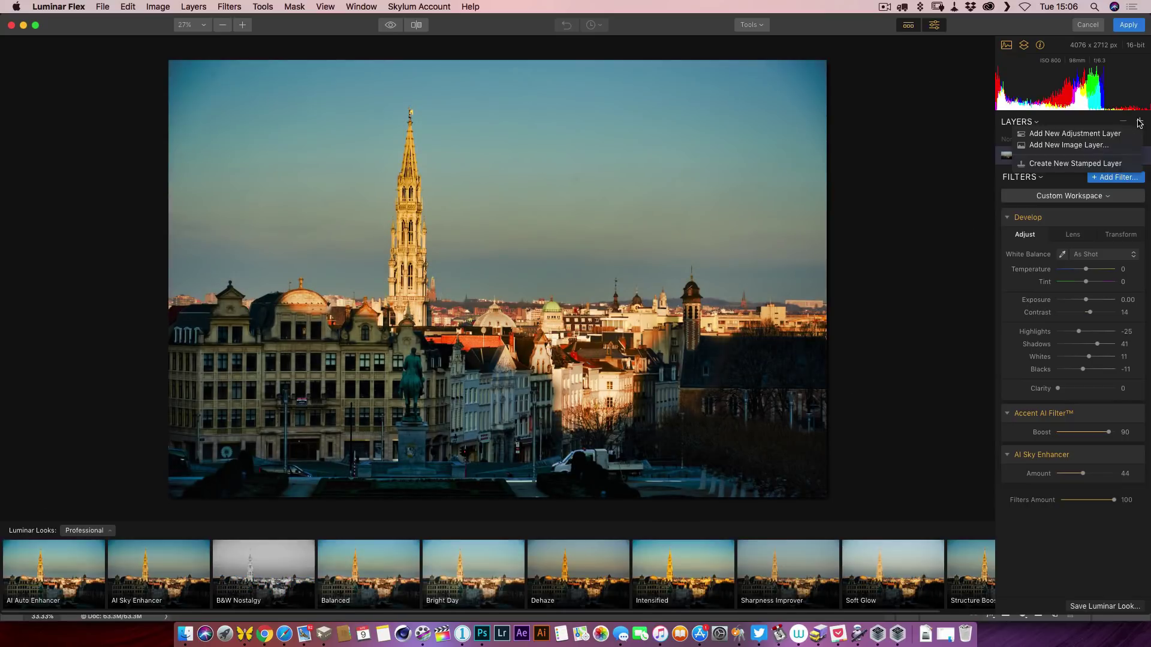
click(1062, 134)
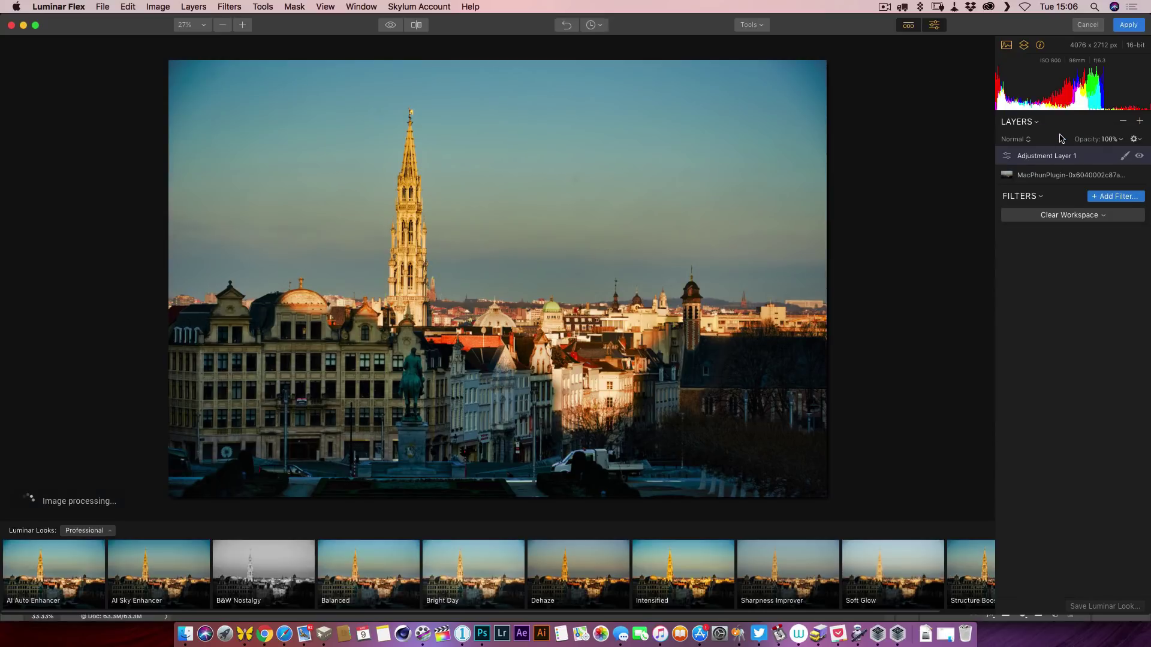
click(699, 558)
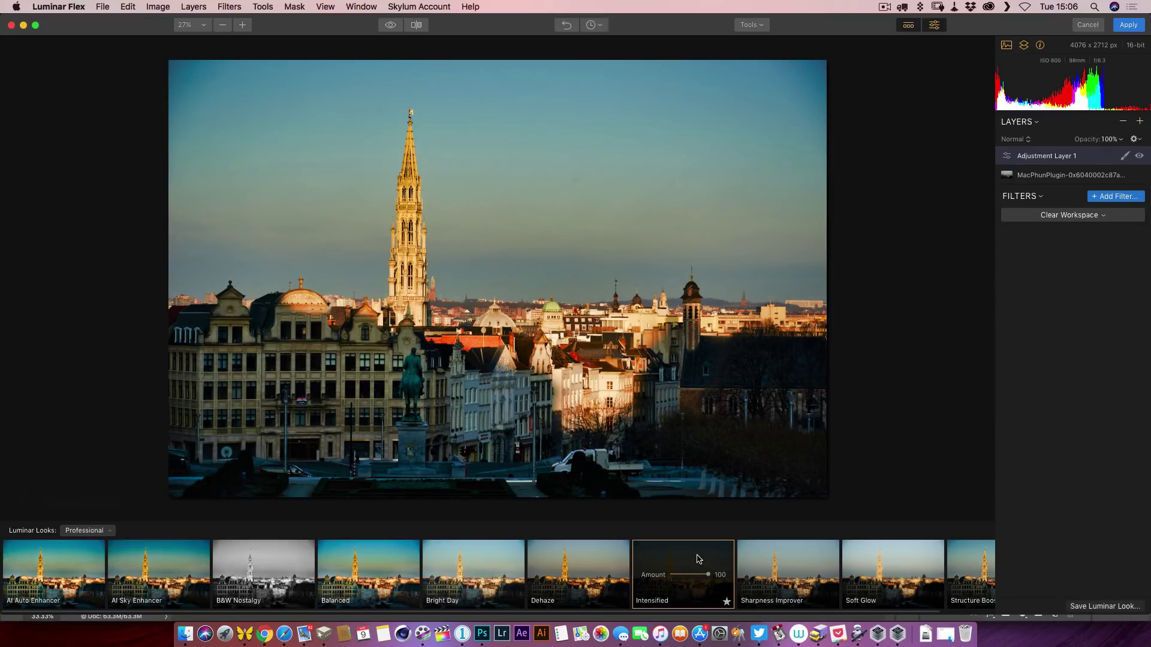
drag(708, 574, 688, 575)
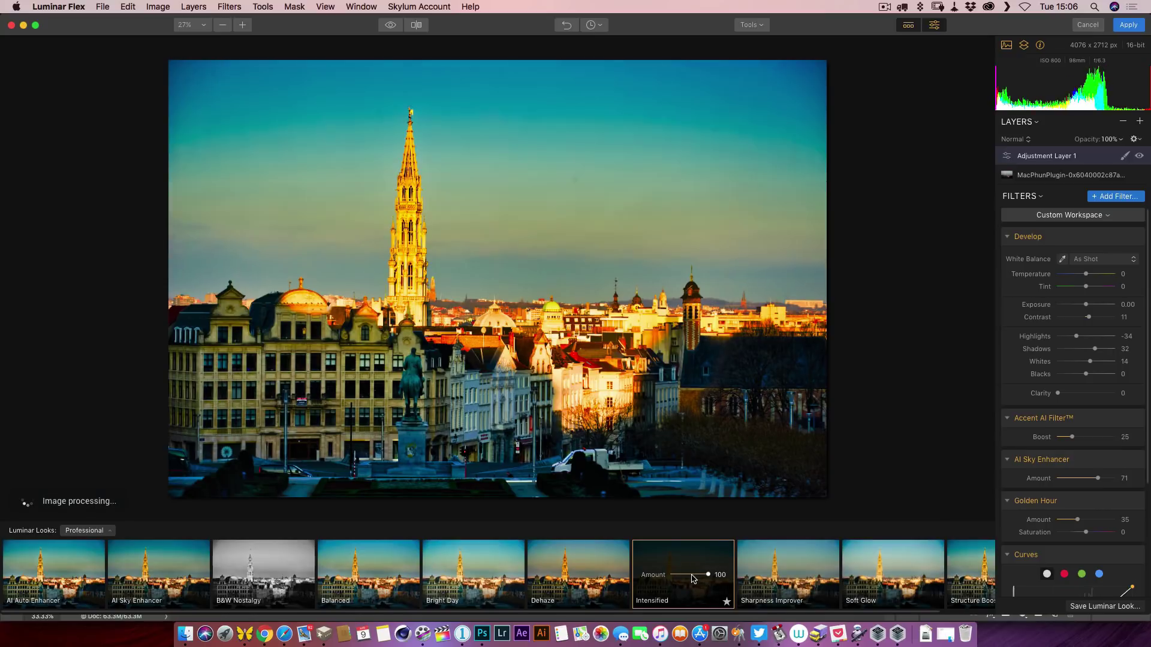
scroll(838, 570, right, 2)
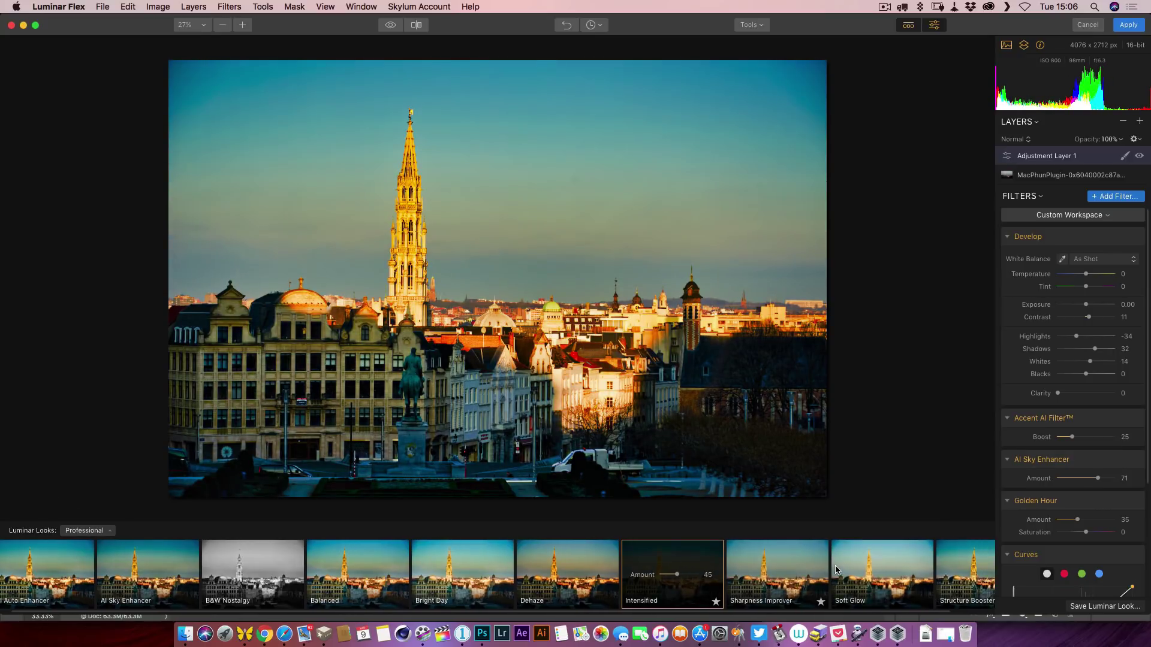
scroll(838, 570, right, 2)
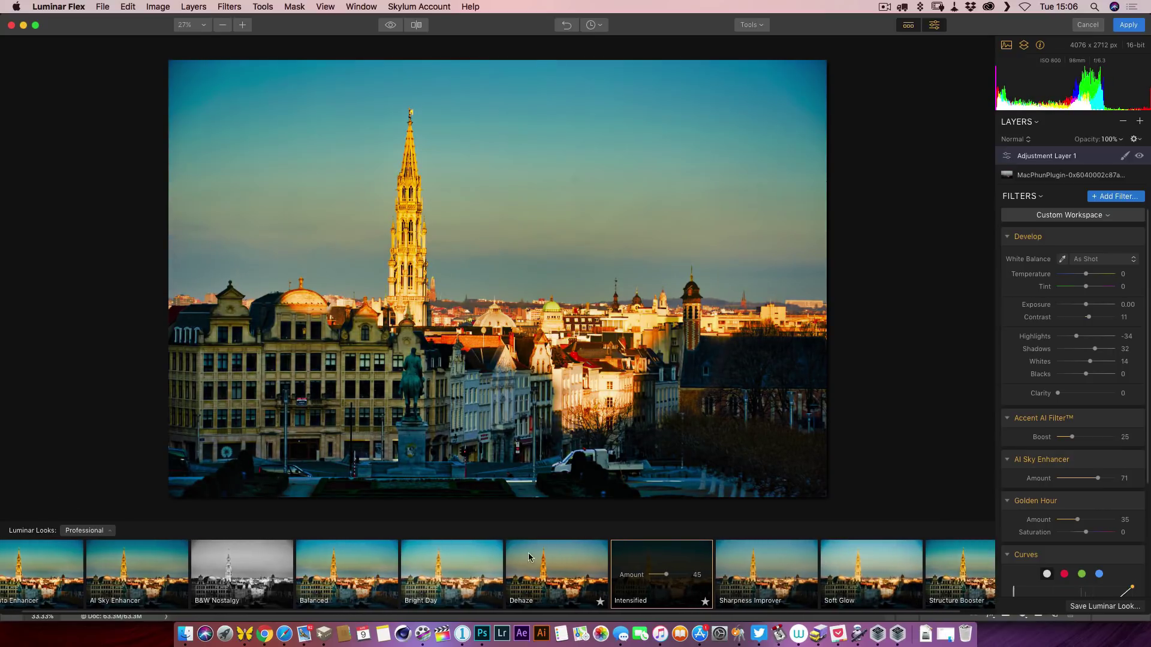
- Switch the adjustment layer to the Bright Day look at amount 55 and apply it
click(455, 556)
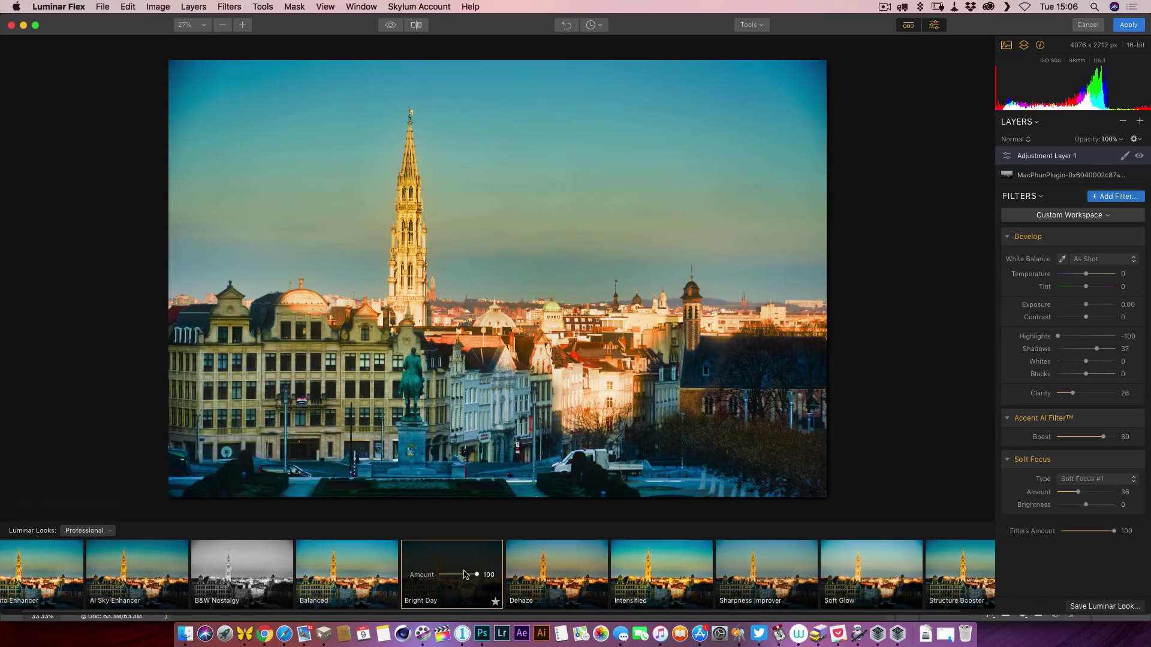
scroll(464, 574, left, 2)
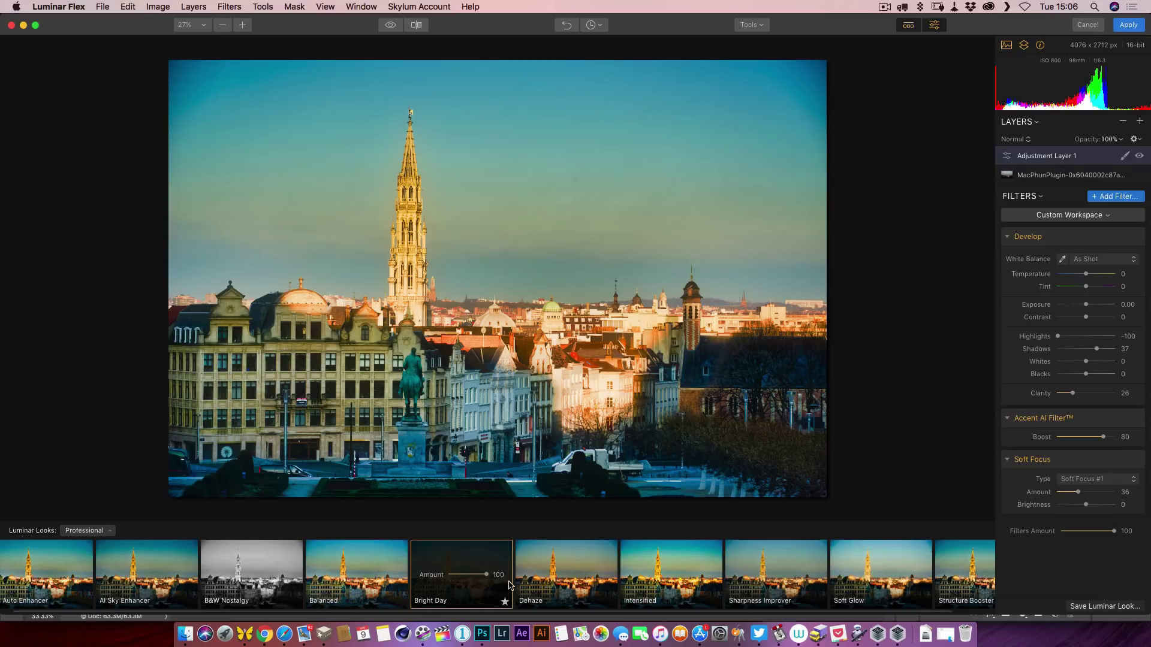
drag(486, 574, 470, 576)
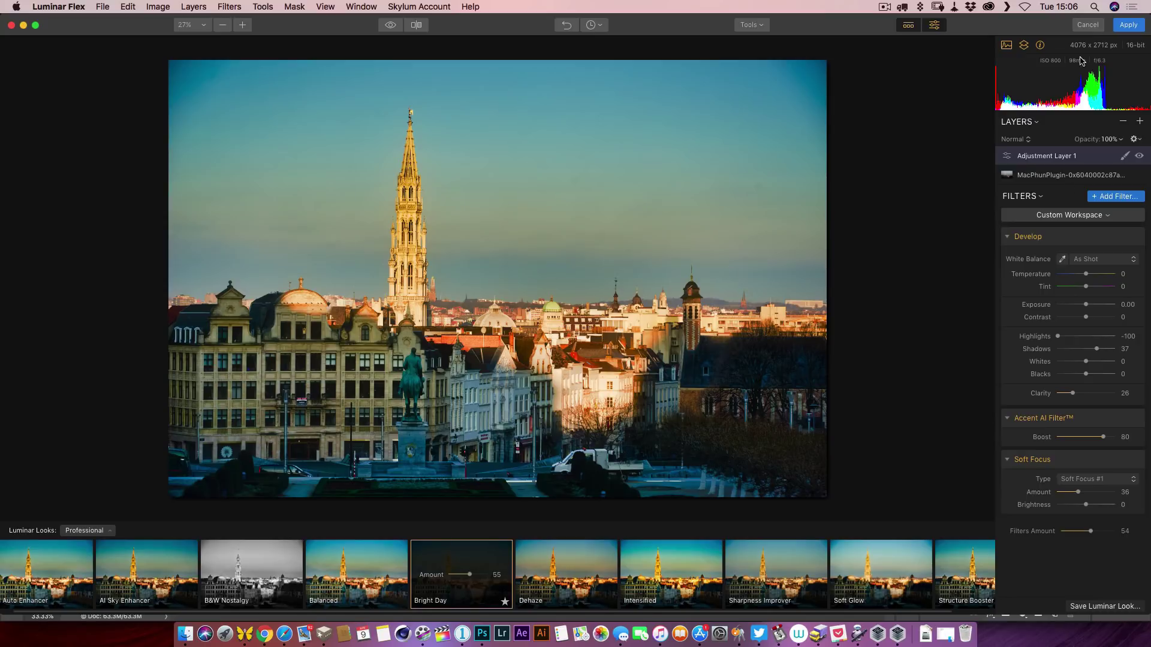
click(1128, 24)
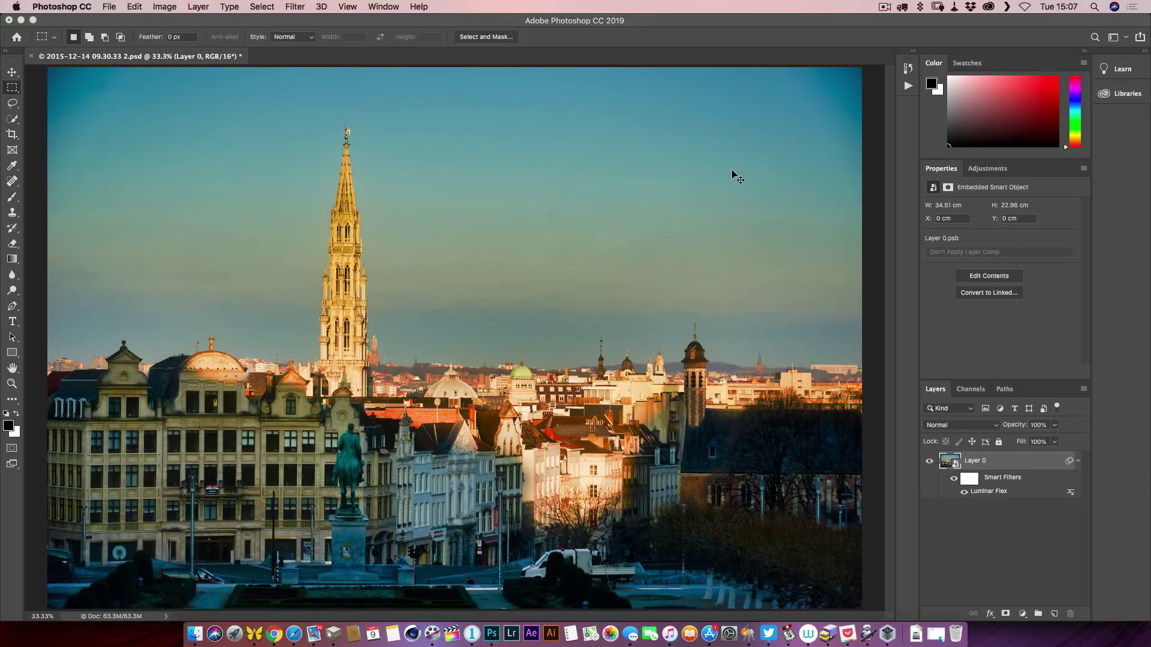
- Save the edited PSD with default format options and switch back to Capture One 12
key(super+s)
click(720, 270)
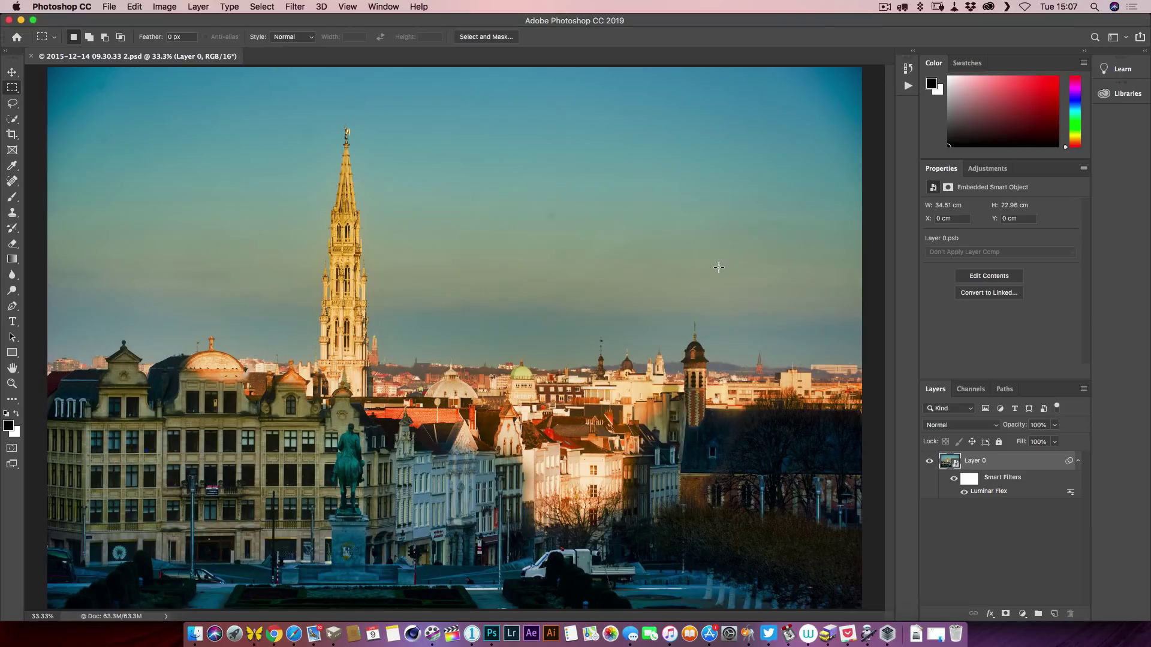
key(super+Tab)
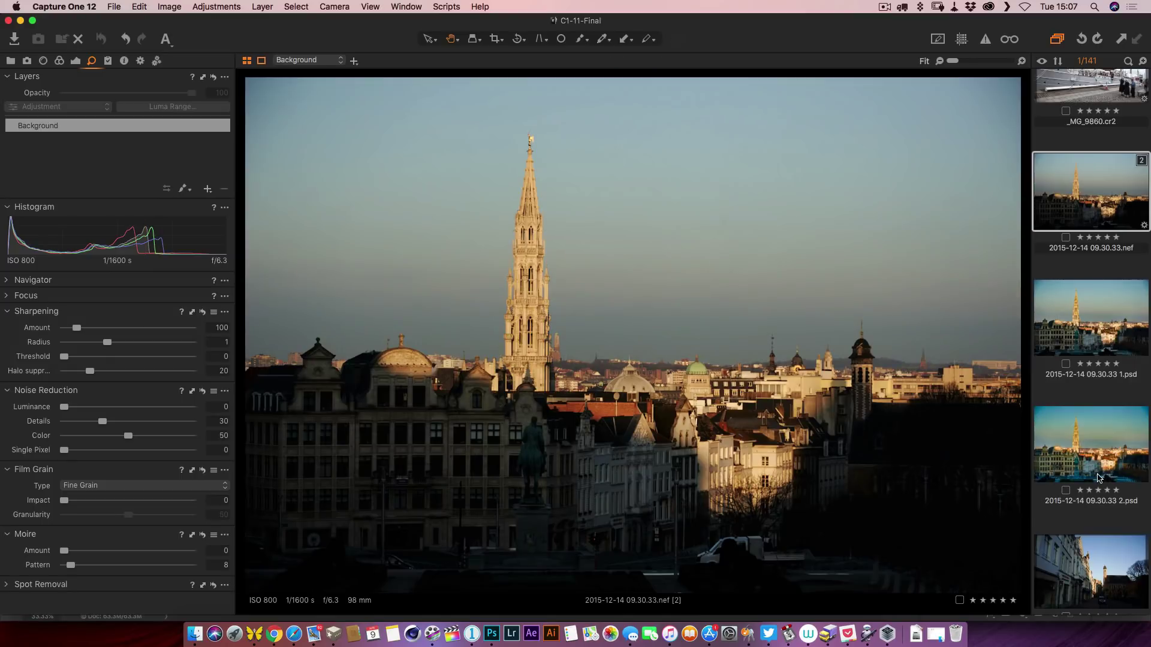
- Select the 2015-12-14 09.30.33 2.psd variant to view the enhanced skyline
click(1099, 477)
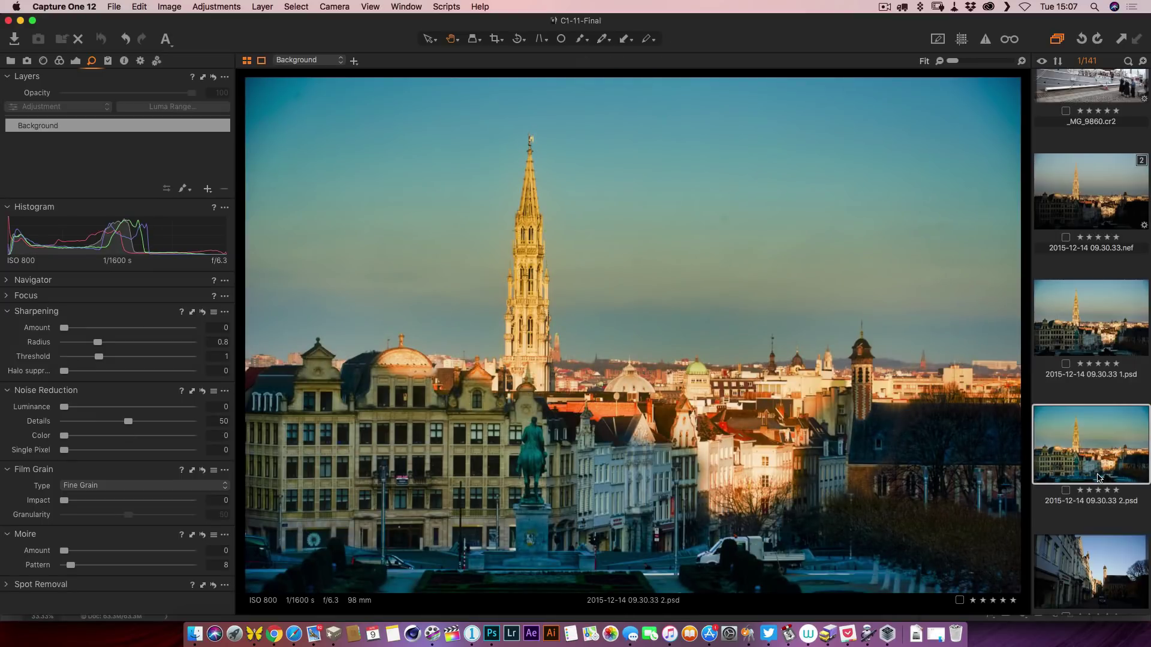